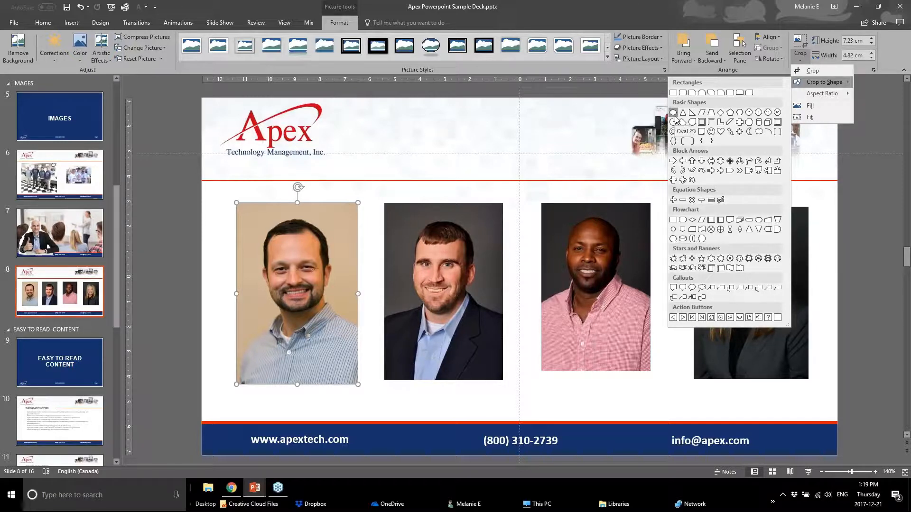
Crop the first portrait to an oval and trim its top and bottom to make a circle about 4.74 cm high.
left_click(674, 115)
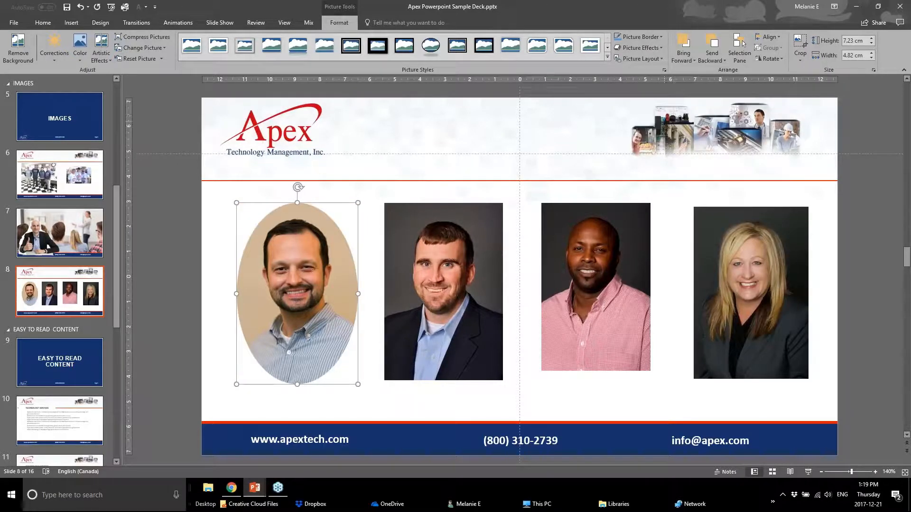
left_click(803, 50)
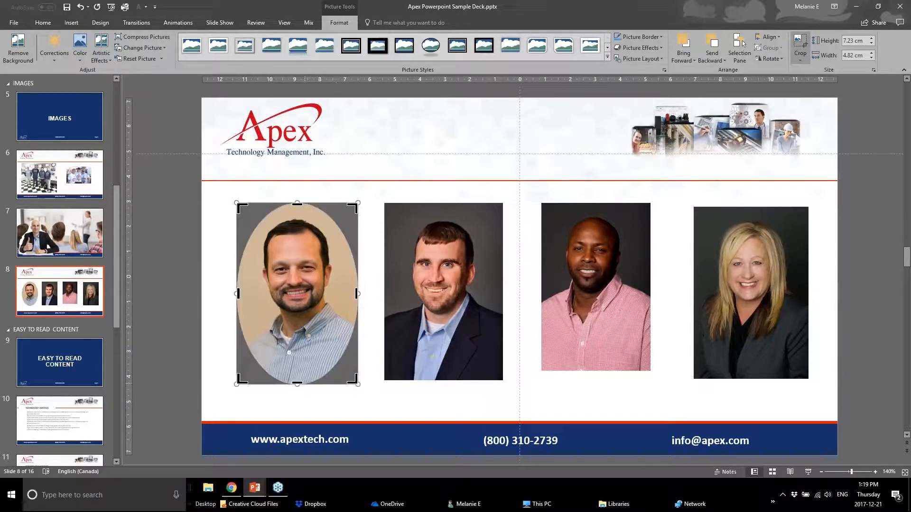
left_click_drag(298, 383, 298, 351)
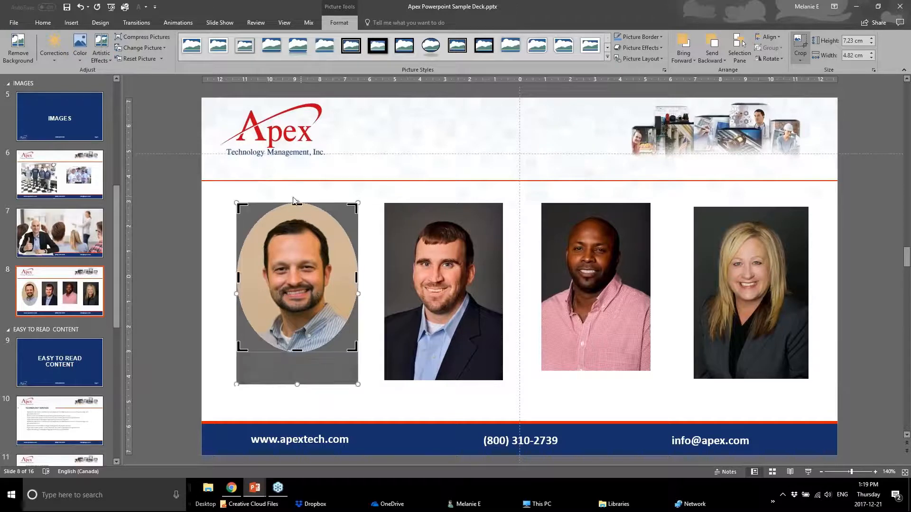
left_click_drag(298, 206, 299, 218)
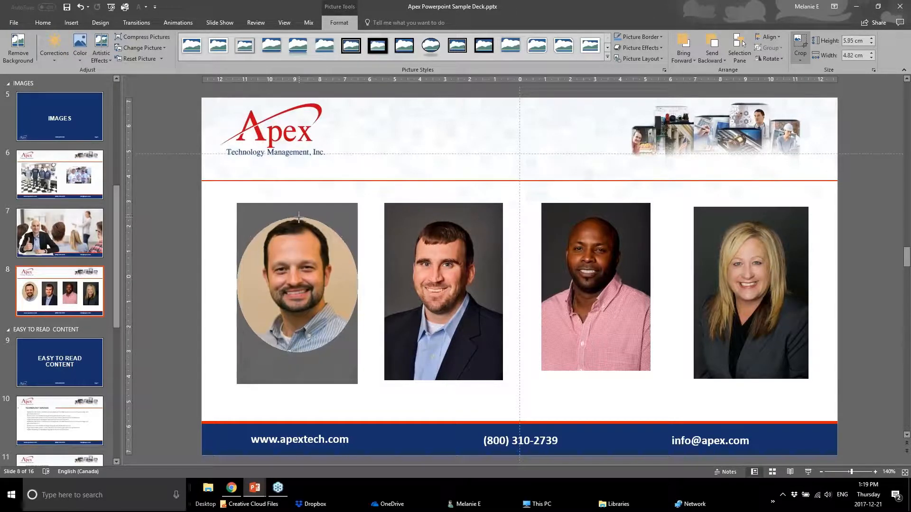
left_click_drag(297, 352, 297, 336)
left_click(191, 355)
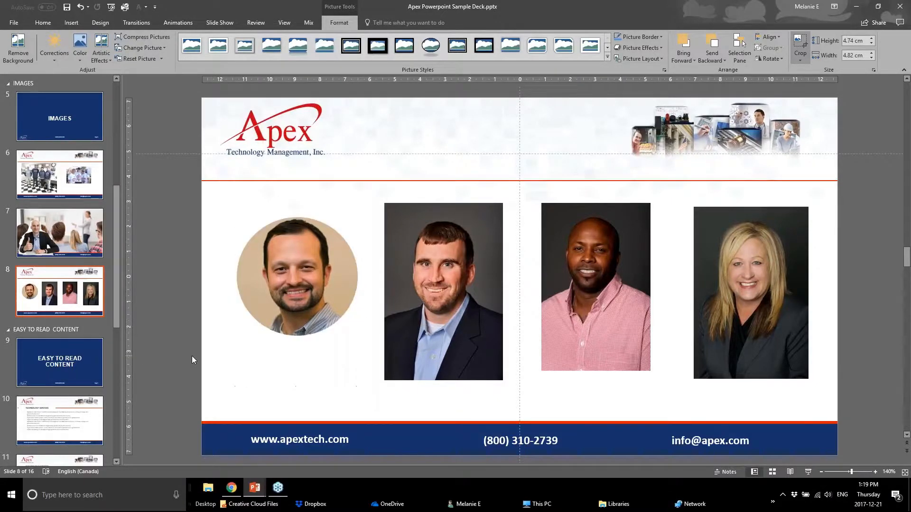
left_click(344, 264)
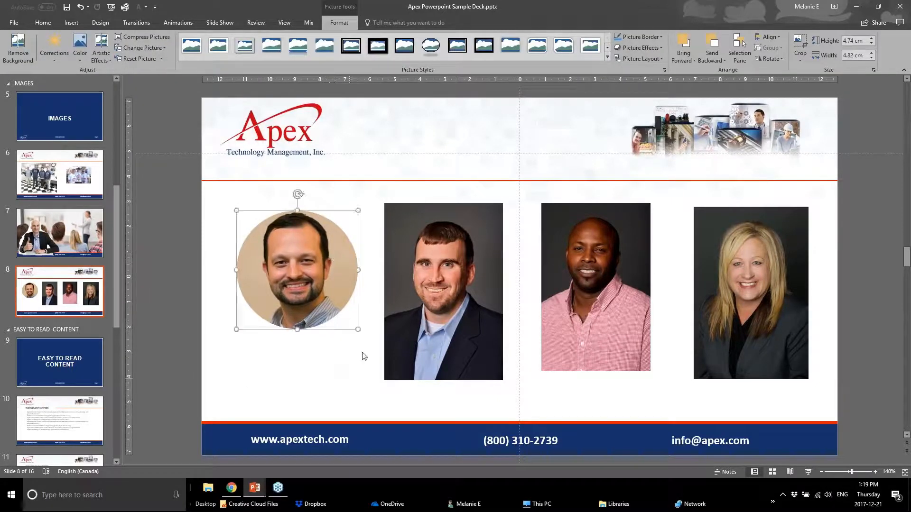
Crop the second portrait to an oval shape.
left_click(445, 289)
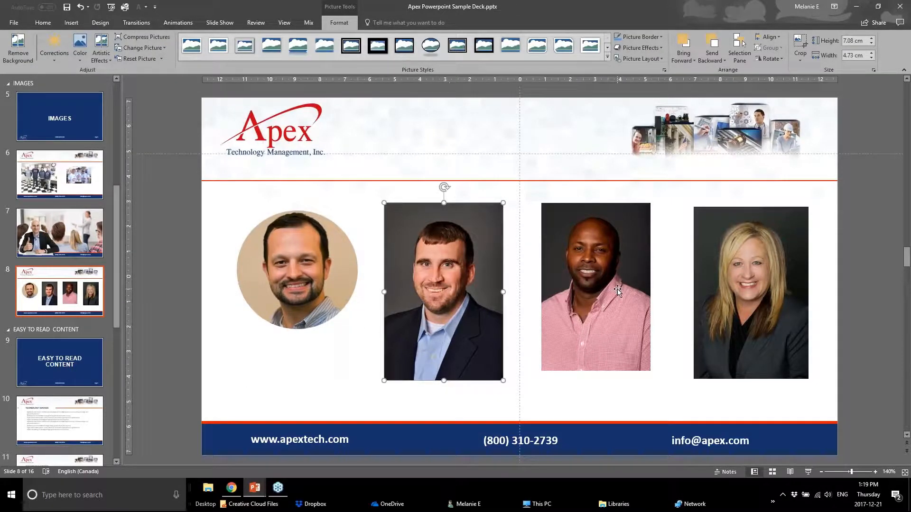
left_click(267, 407)
left_click(495, 313)
left_click(800, 57)
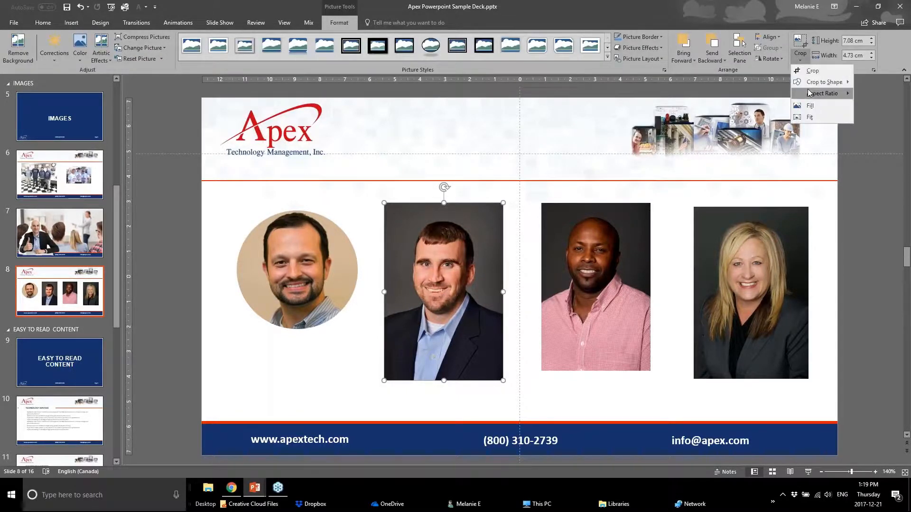
mouse_move(805, 82)
left_click(691, 112)
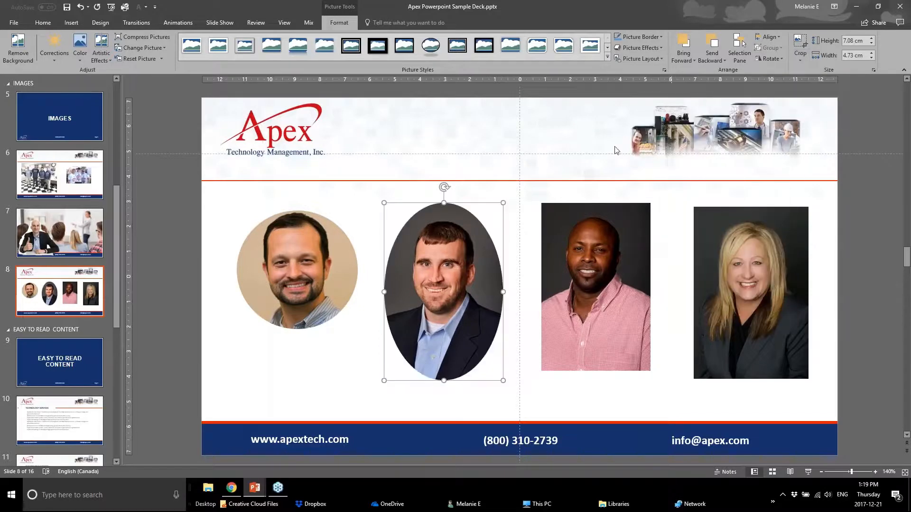
Trim the bottom of the second portrait's crop to a circle about 4.88 cm high and move it level with the first portrait.
left_click(800, 43)
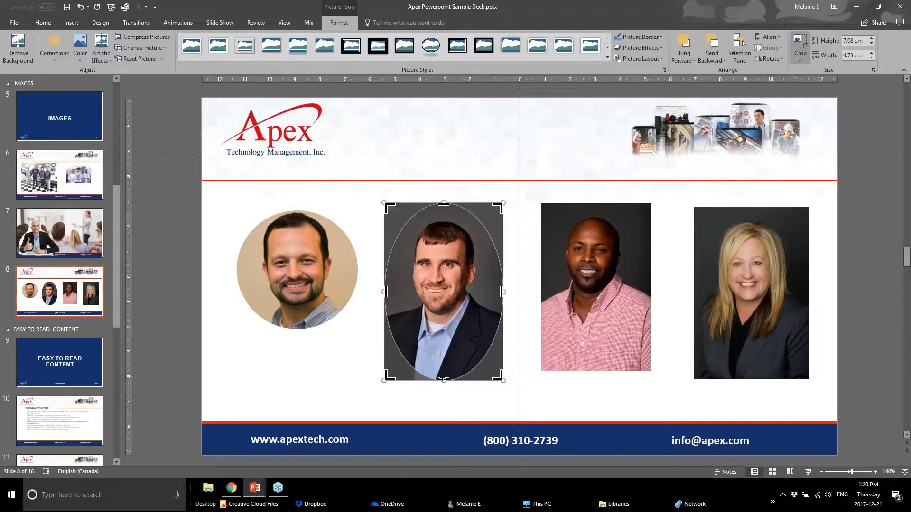
left_click_drag(442, 339, 443, 325)
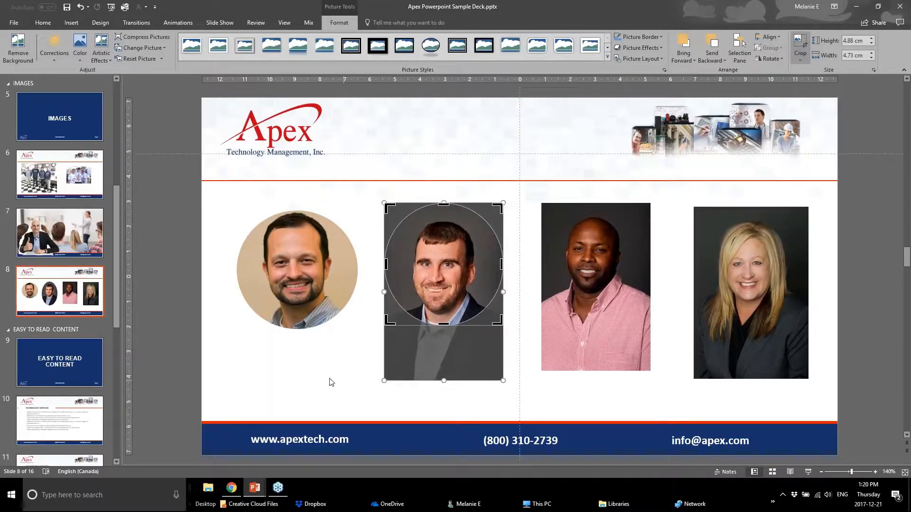
left_click(330, 378)
left_click_drag(414, 290, 414, 298)
left_click(263, 294)
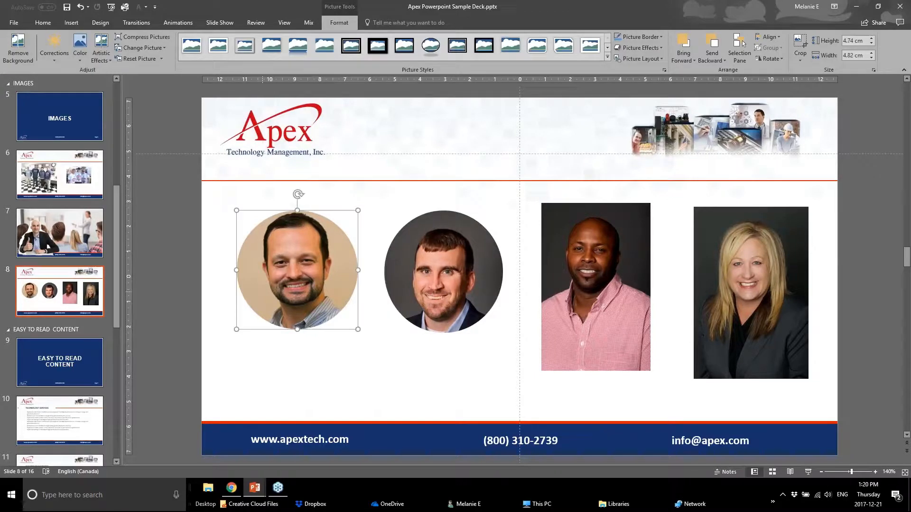
left_click(545, 270)
left_click(787, 269)
left_click(620, 291)
left_click(297, 268)
left_click(484, 285)
left_click(550, 276)
left_click(514, 275)
left_click(566, 245)
left_click(759, 275)
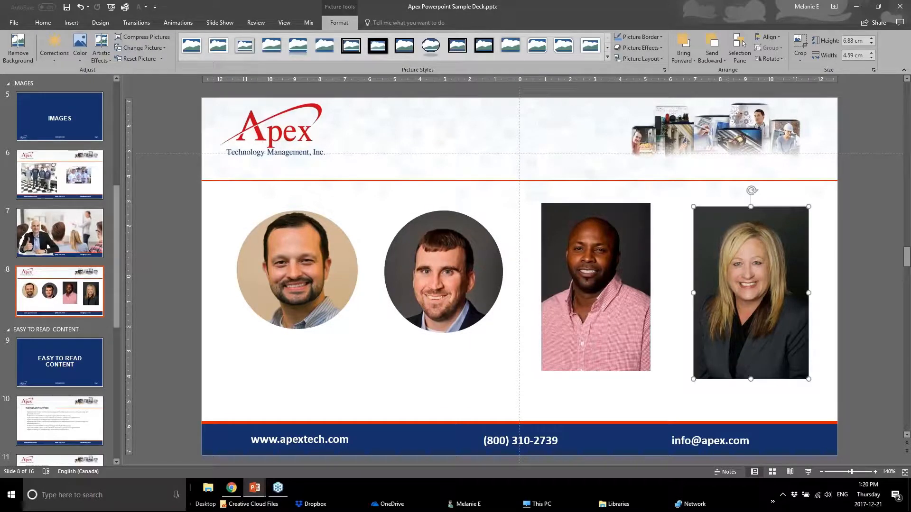
left_click(315, 227)
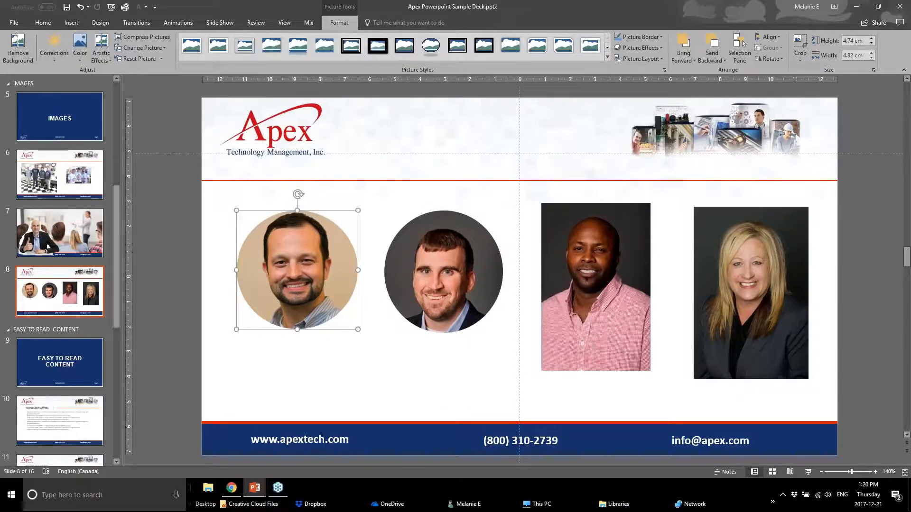
left_click(591, 306)
left_click(440, 349)
Recolor all four portraits on the slide to grayscale.
left_click(332, 289)
left_click(399, 284, "shift")
left_click(597, 279, "shift")
left_click(697, 261, "shift")
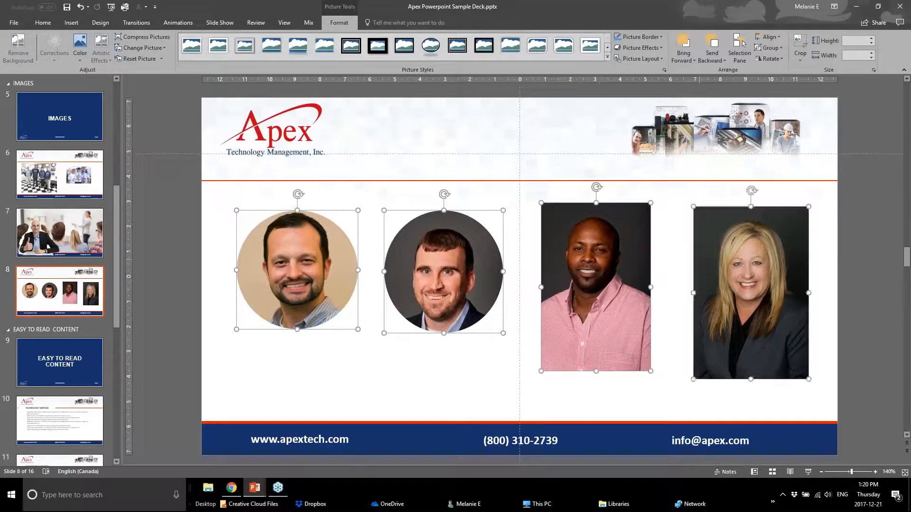
left_click(80, 53)
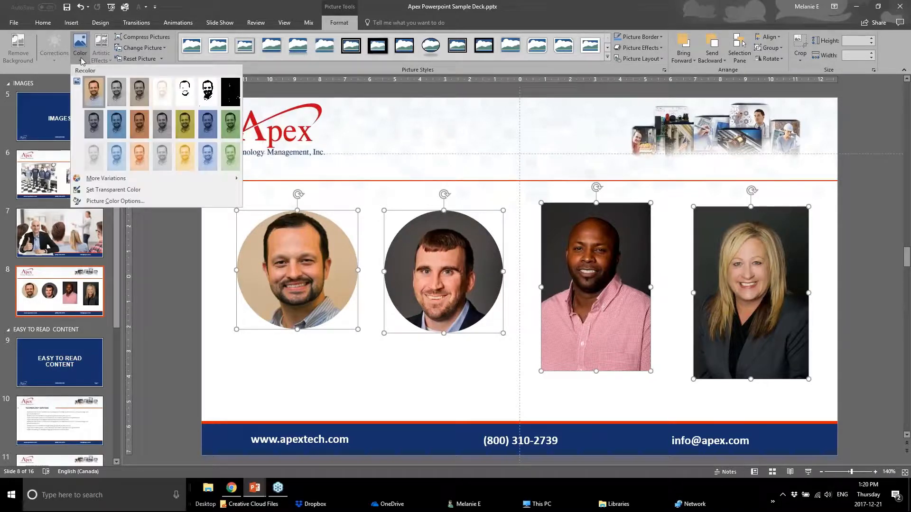
left_click(82, 57)
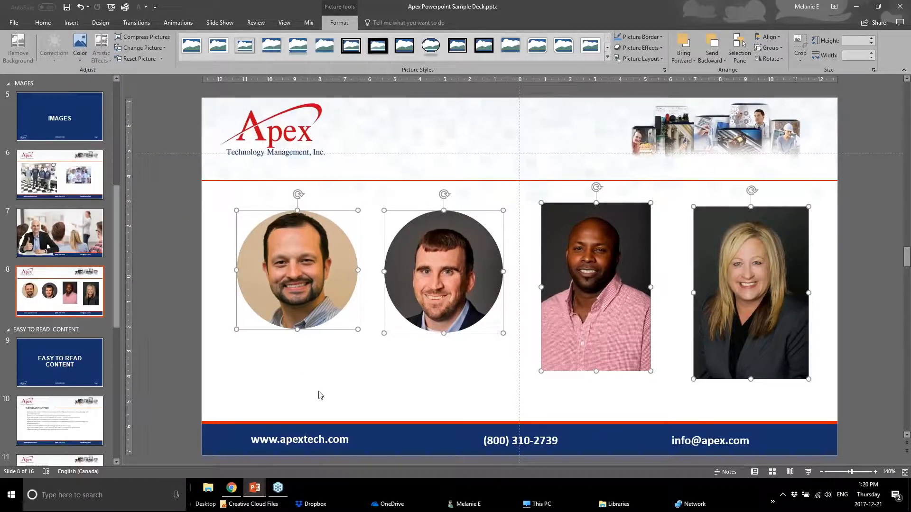
left_click(510, 313)
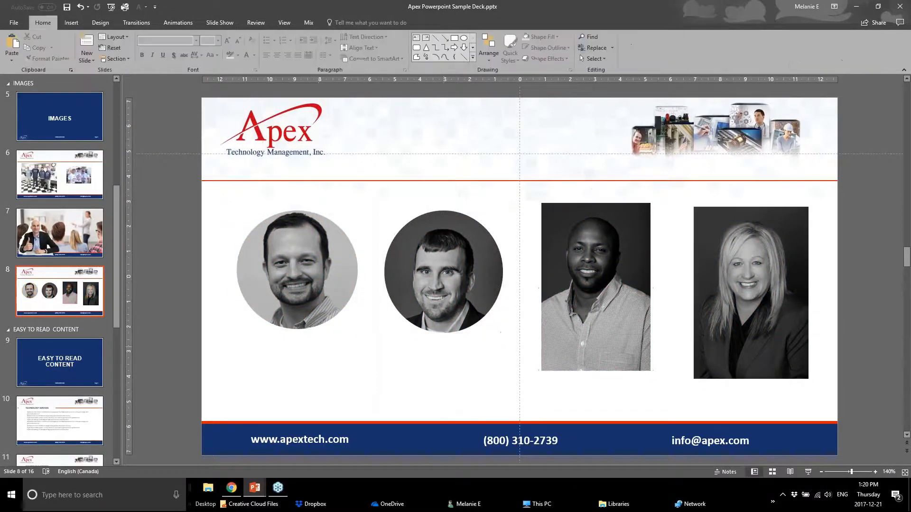
Brighten the third portrait with a preset brightness/contrast correction.
left_click(582, 284)
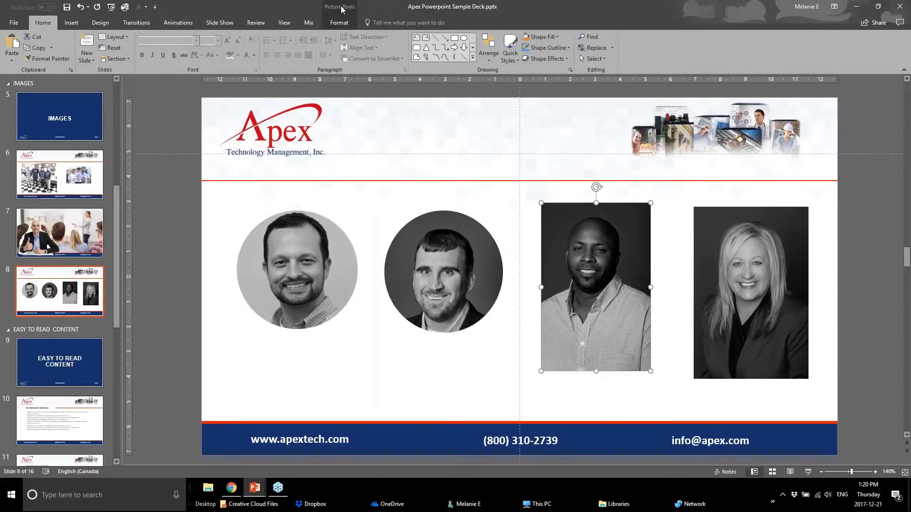
left_click(339, 22)
left_click(43, 57)
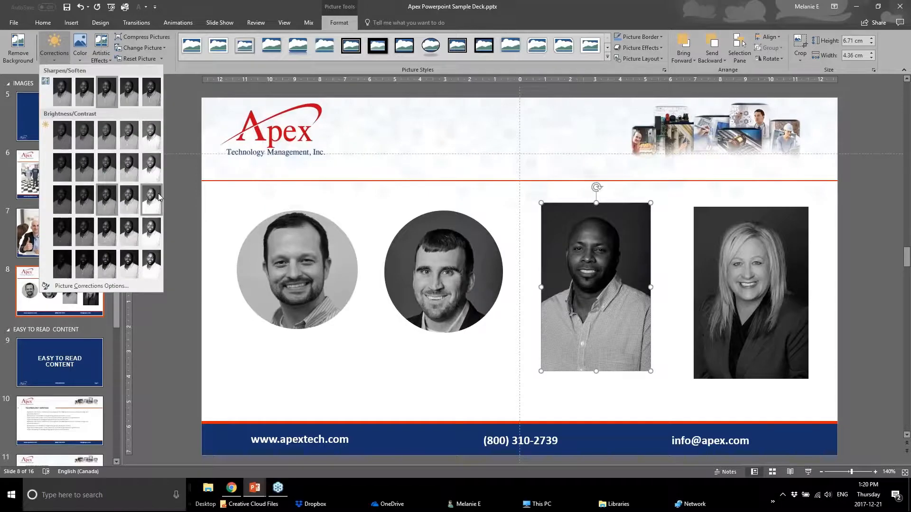
left_click(147, 197)
left_click(357, 366)
left_click(592, 340)
left_click(701, 300)
left_click(587, 325)
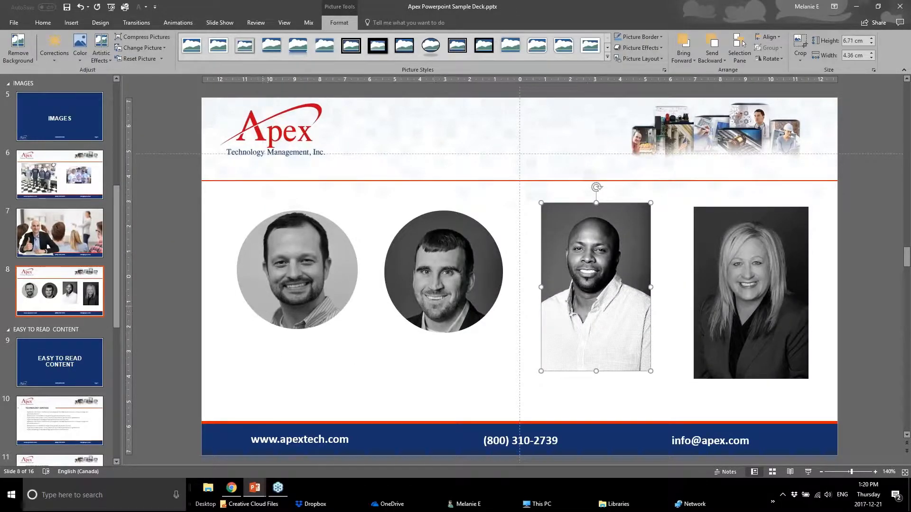
left_click(267, 306)
left_click(434, 304)
left_click(656, 298)
left_click(720, 292)
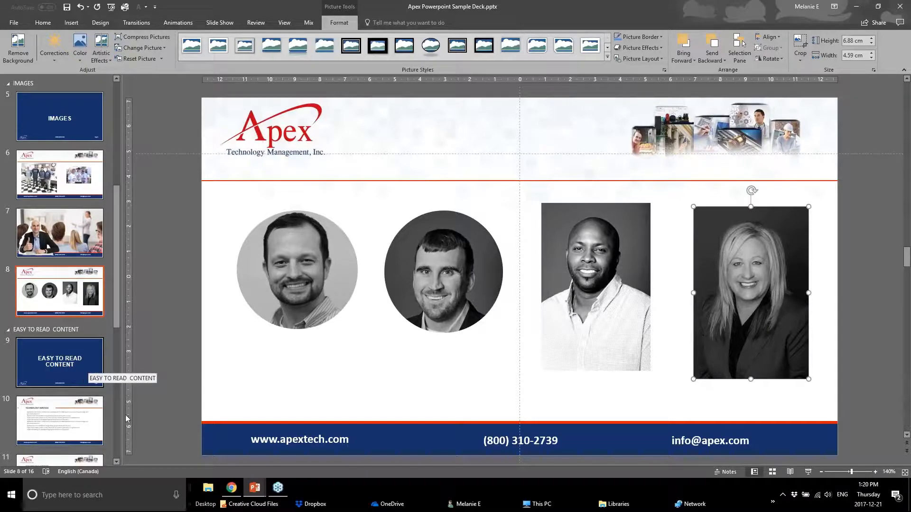
Switch to the Apex MS Powerpoint Webinar December 2017 v1 presentation and view its Better Looking Images slide.
mouse_move(248, 496)
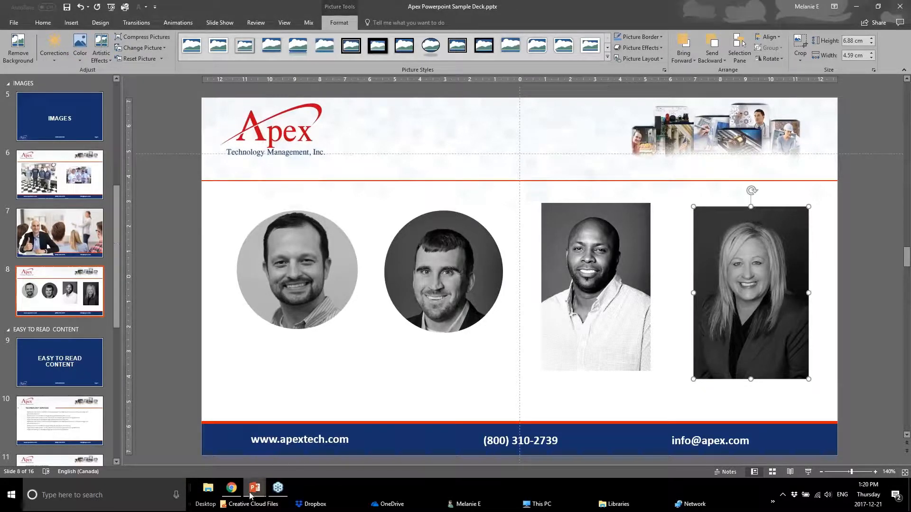
left_click(204, 448)
scroll(101, 337, "up", 2)
scroll(101, 337, "down", 2)
left_click(109, 172)
left_click(88, 259)
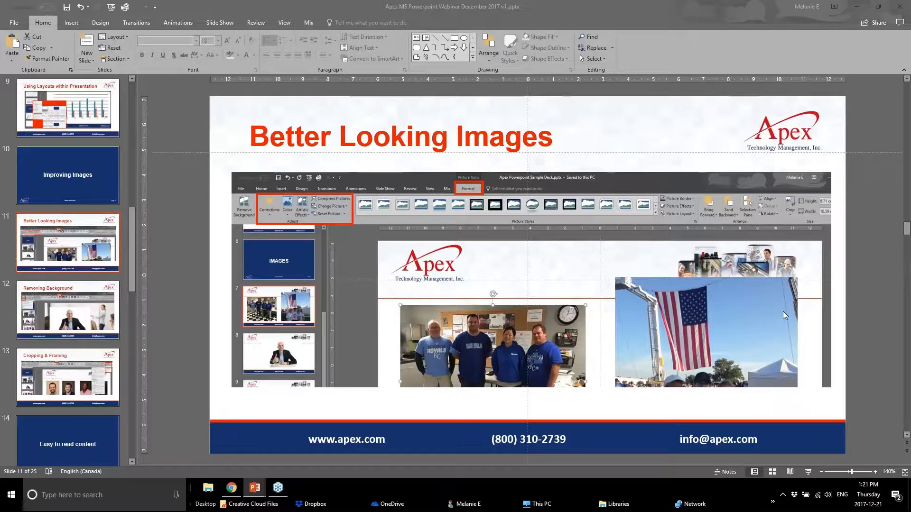
View the easy-to-read content section slides: Improve Text Box Formatting, Improve Tables and Better Looking Graphs.
scroll(53, 383, "down", 2)
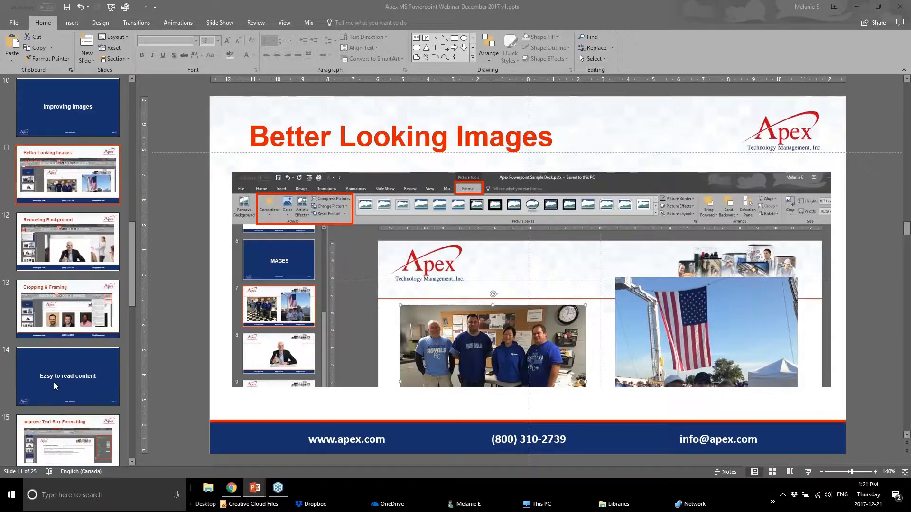
left_click(68, 383)
left_click(46, 449)
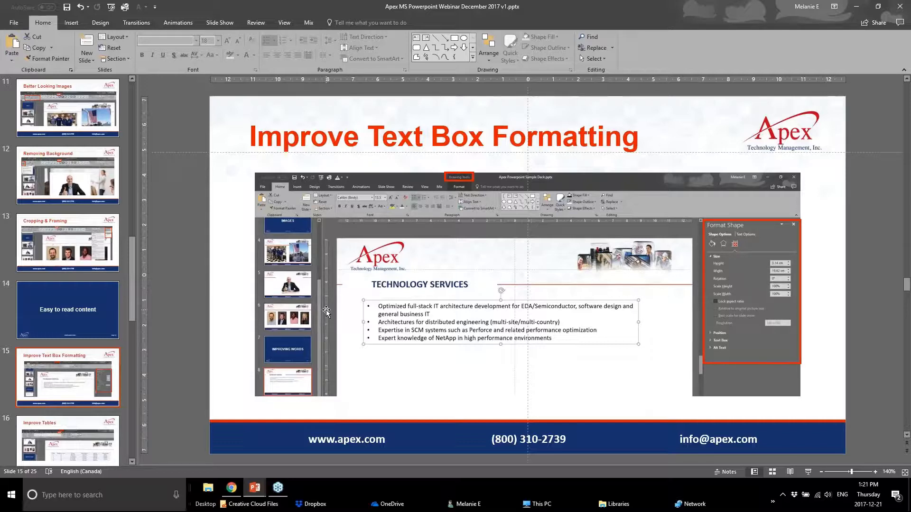
left_click(85, 438)
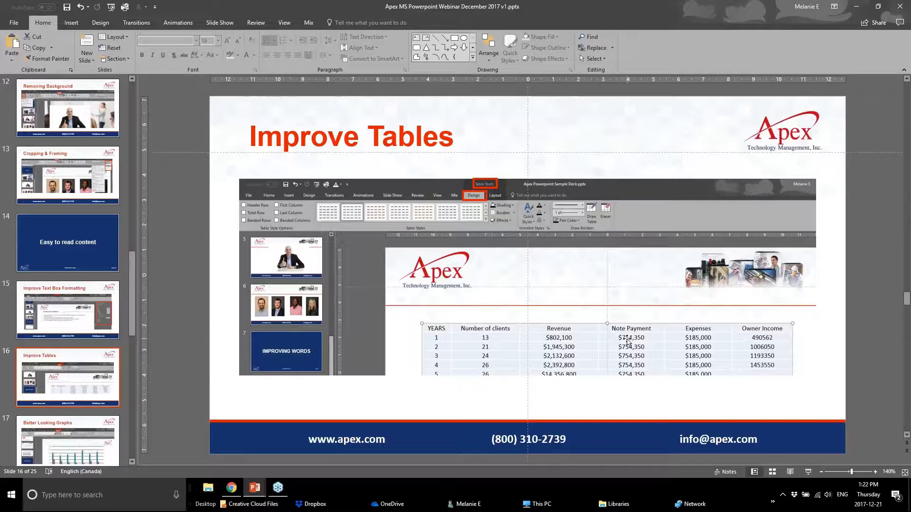
left_click(67, 444)
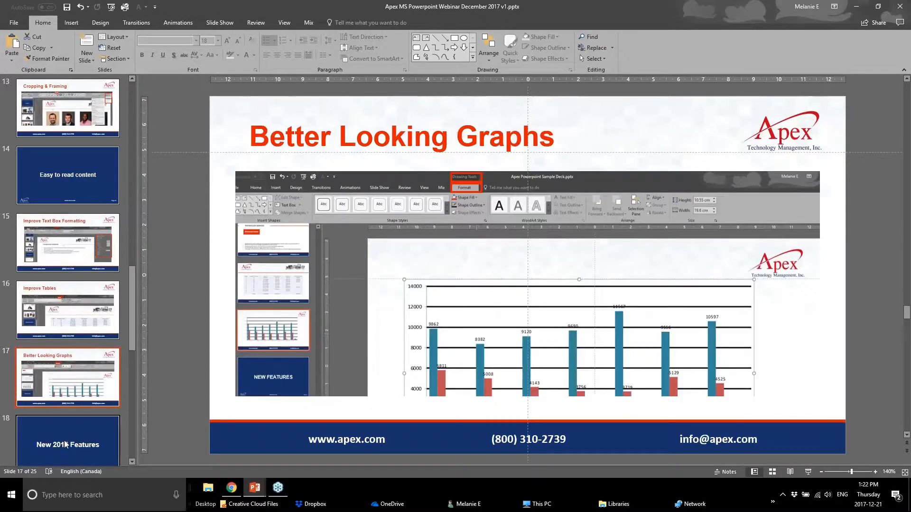
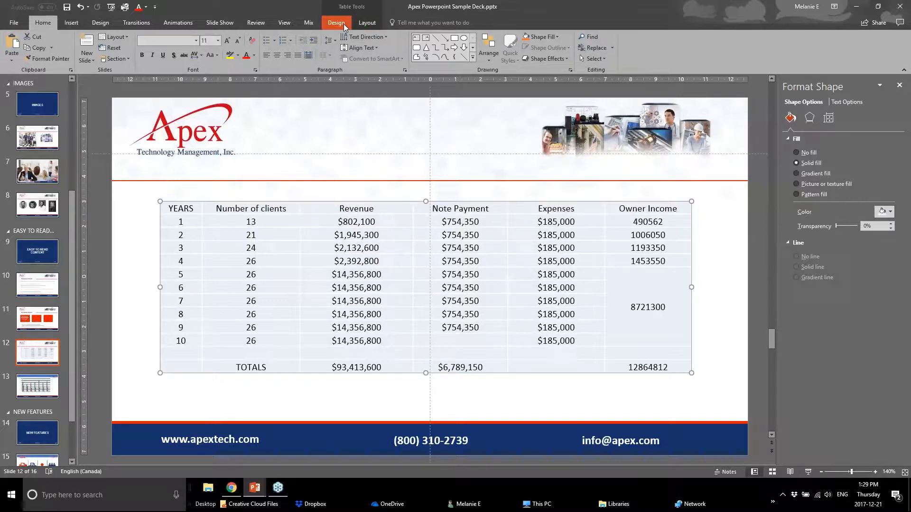
Turn on header row, last column and banded rows formatting for the ten-year revenue table.
left_click(366, 23)
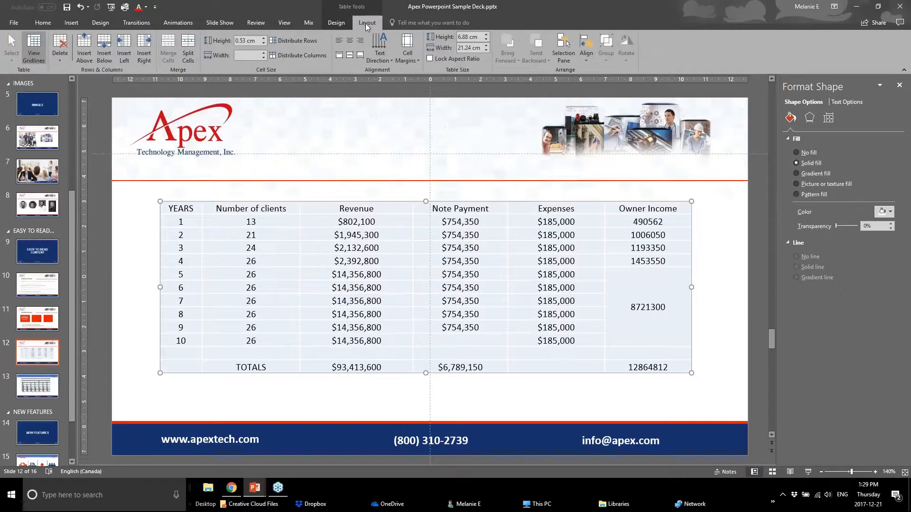
left_click(342, 22)
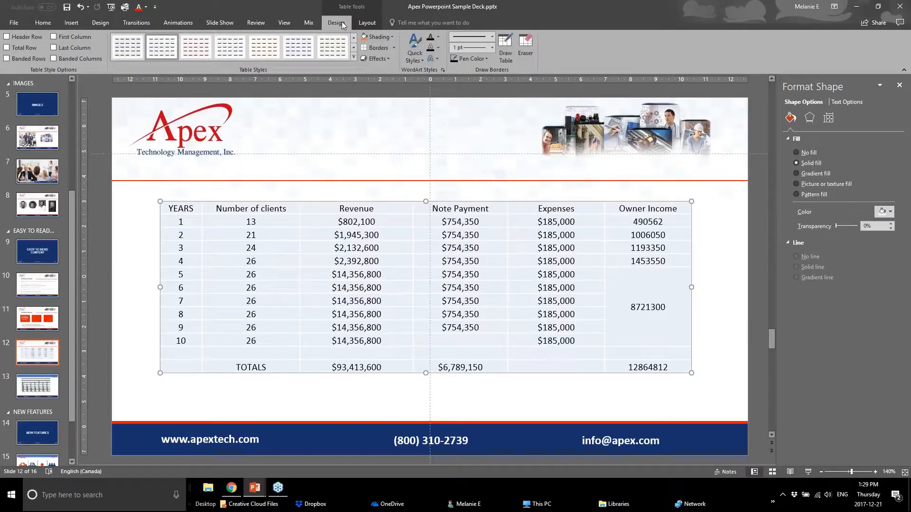
left_click(6, 37)
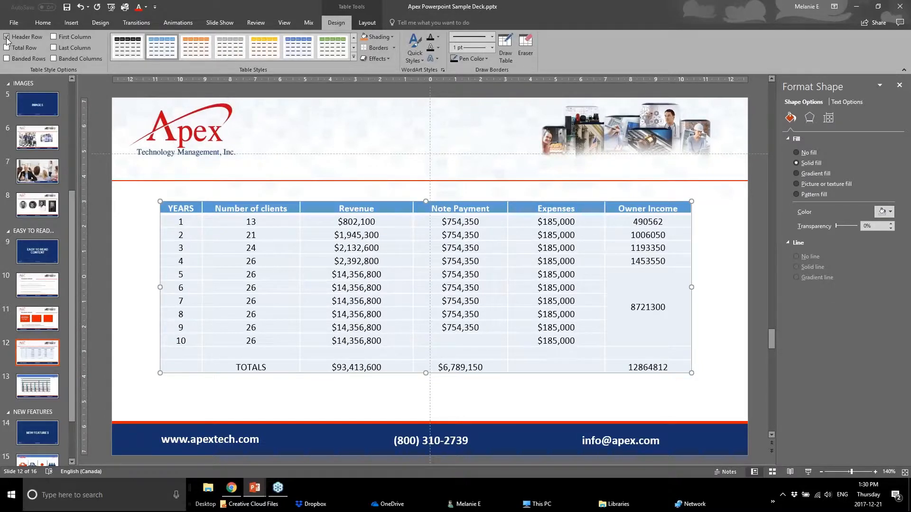
left_click(54, 48)
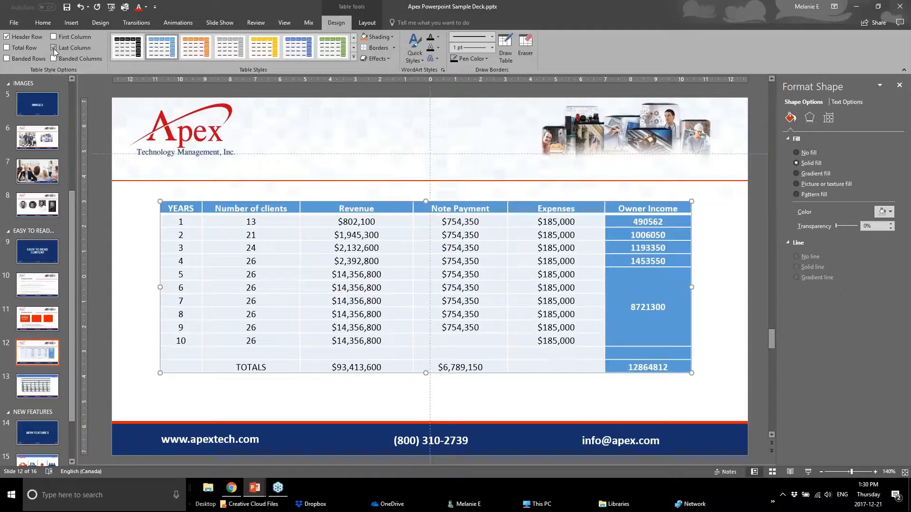
left_click(7, 59)
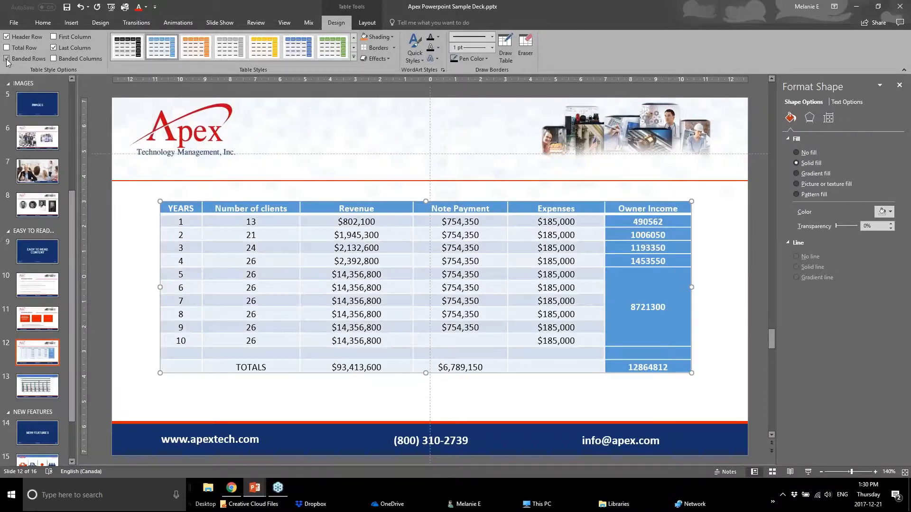
left_click(253, 392)
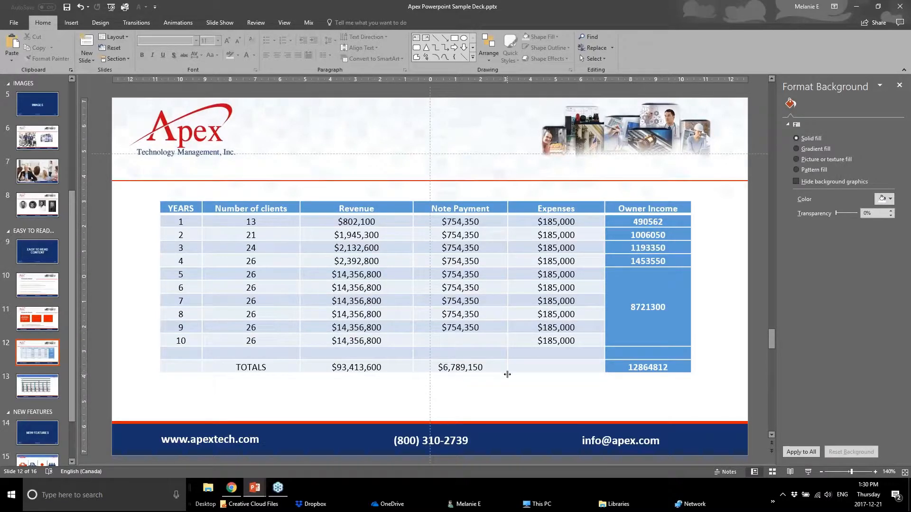
Undo the banded rows and last column formatting of the ten-year revenue table.
left_click(355, 203)
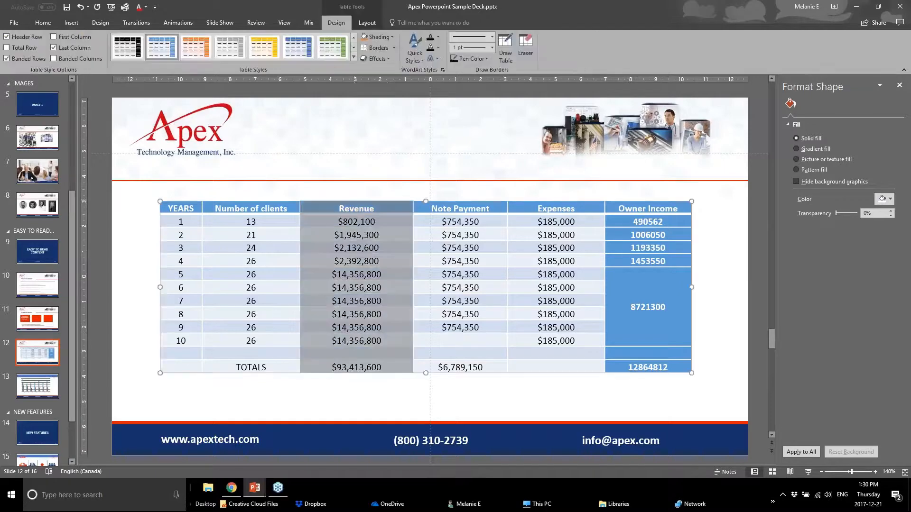
key("ctrl+z")
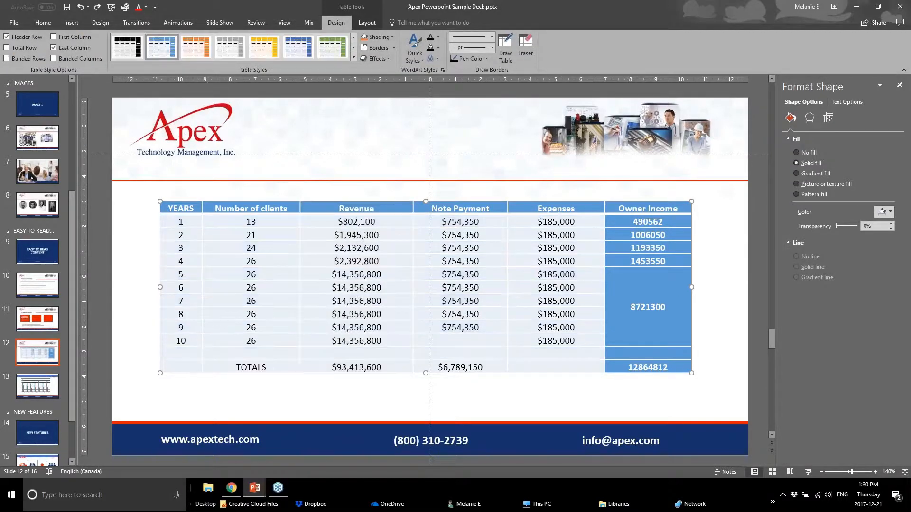
key("ctrl+z")
left_click(610, 406)
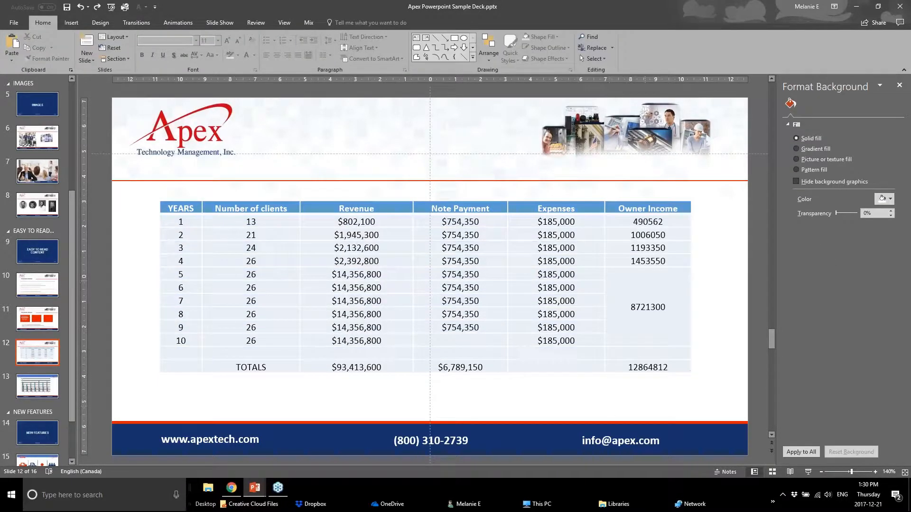
left_click_drag(570, 220, 585, 374)
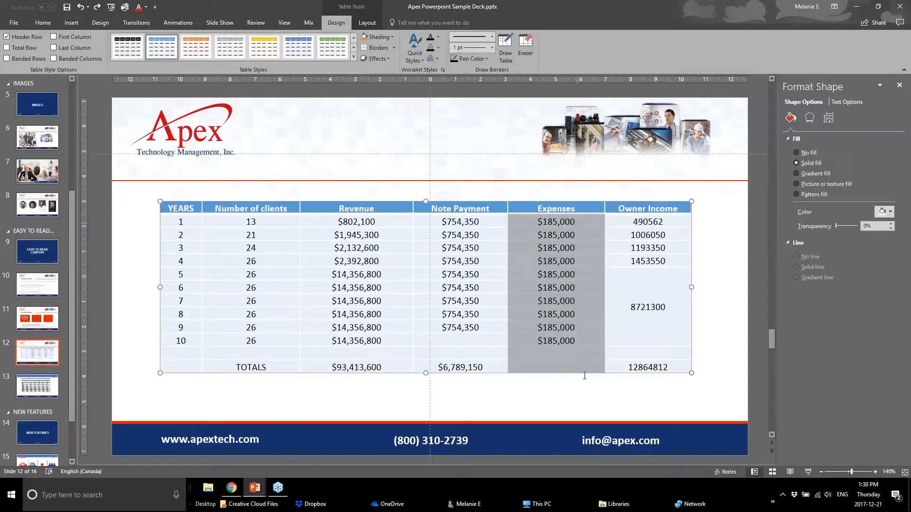
left_click(564, 387)
left_click_drag(491, 223, 487, 381)
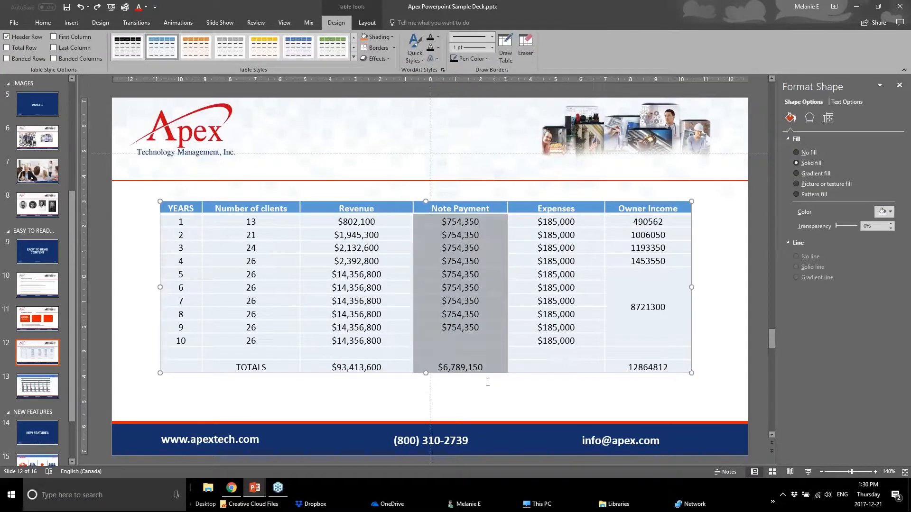
left_click_drag(369, 222, 372, 375)
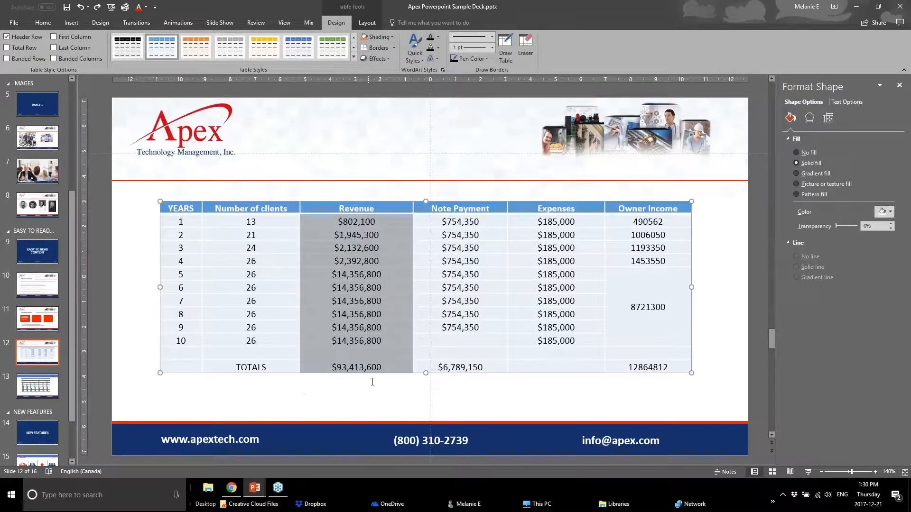
left_click(281, 403)
Shade the entire year 3 row of the revenue table orange.
left_click_drag(190, 247, 653, 244)
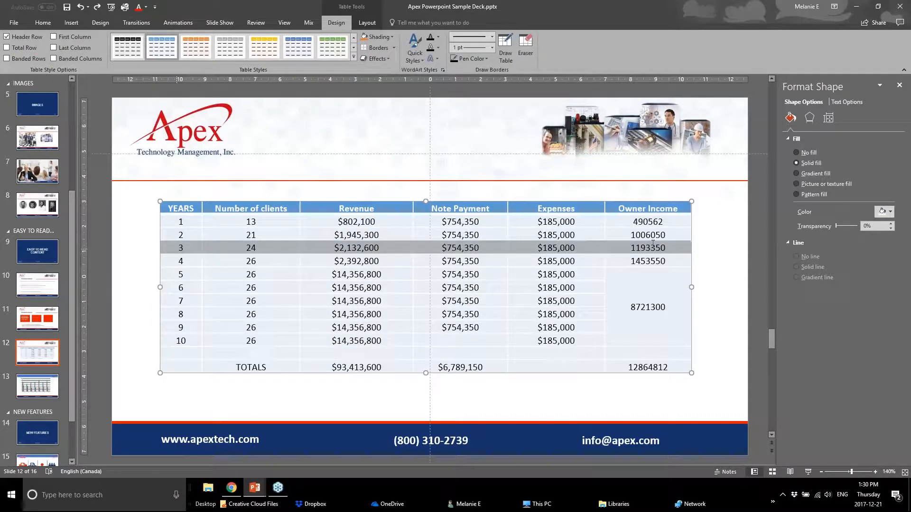
left_click(365, 38)
left_click(336, 314)
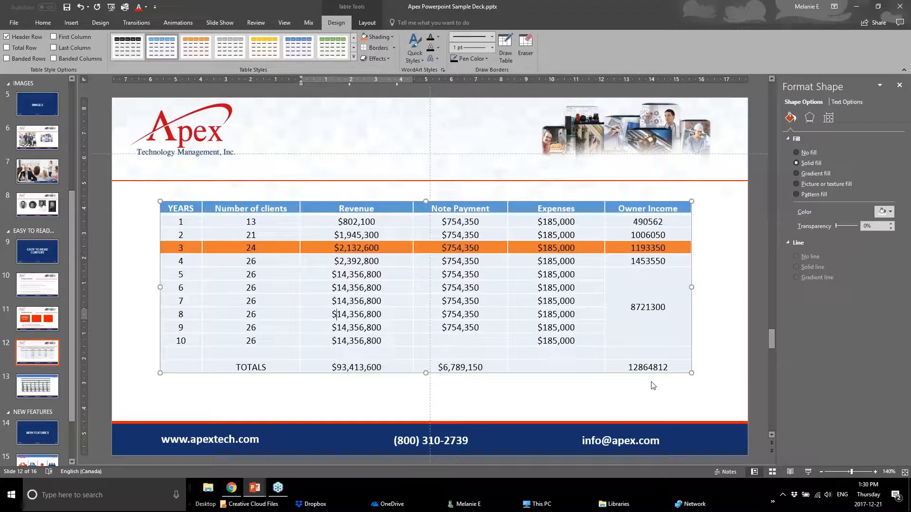
Shade the TOTALS row of the revenue table black and change its text to white.
left_click_drag(649, 368, 187, 374)
left_click(392, 37)
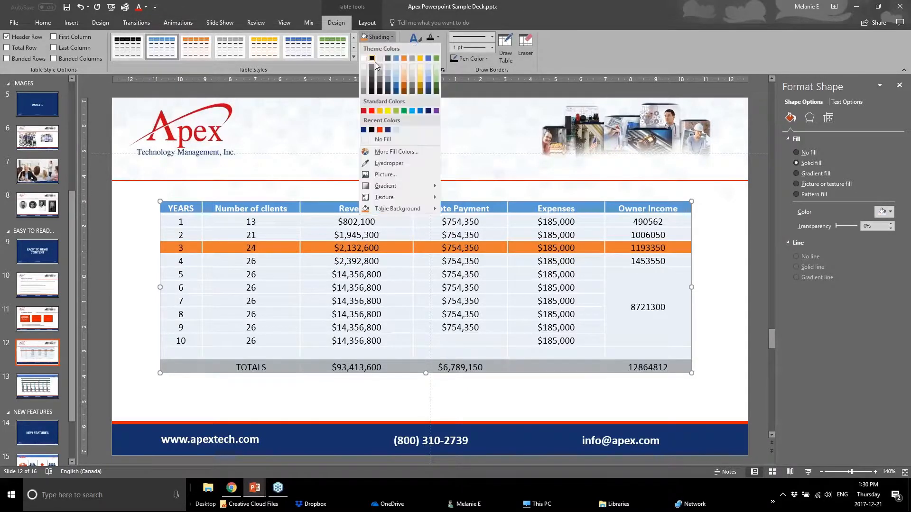
left_click(372, 58)
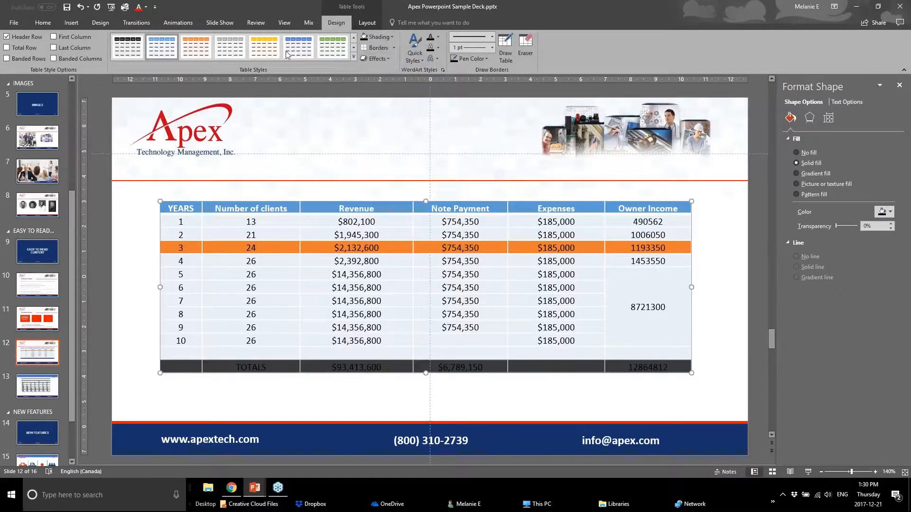
left_click(437, 39)
left_click(430, 58)
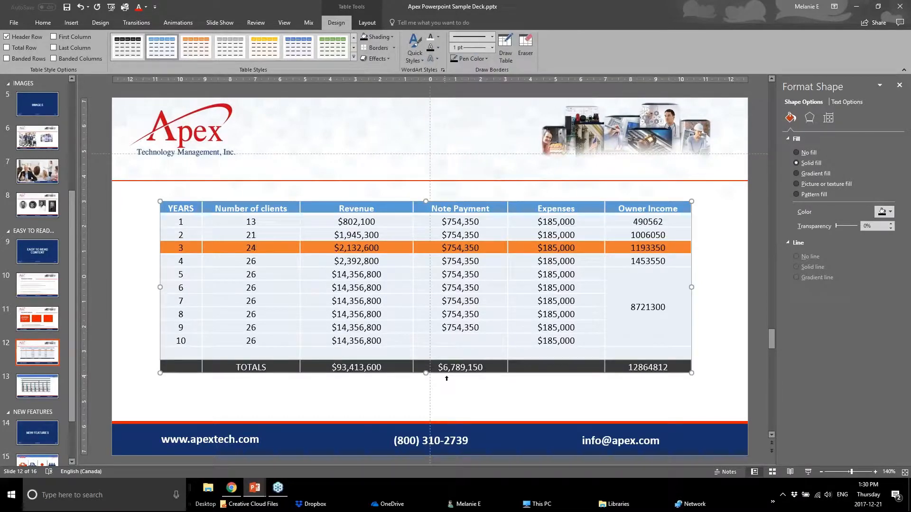
left_click(634, 386)
left_click(648, 369)
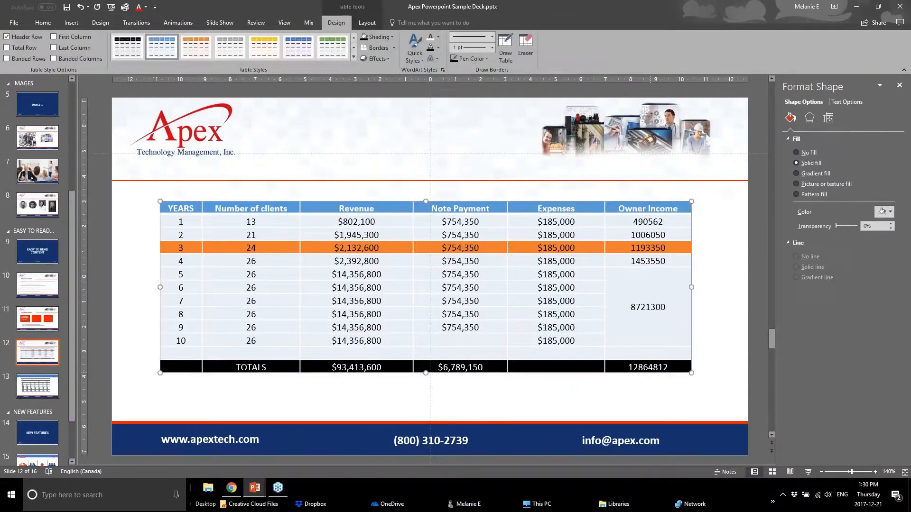
left_click(649, 382)
Move the revenue table slightly up and left, and enlarge it to about 8.18 cm high by 22.58 cm wide.
left_click(268, 201)
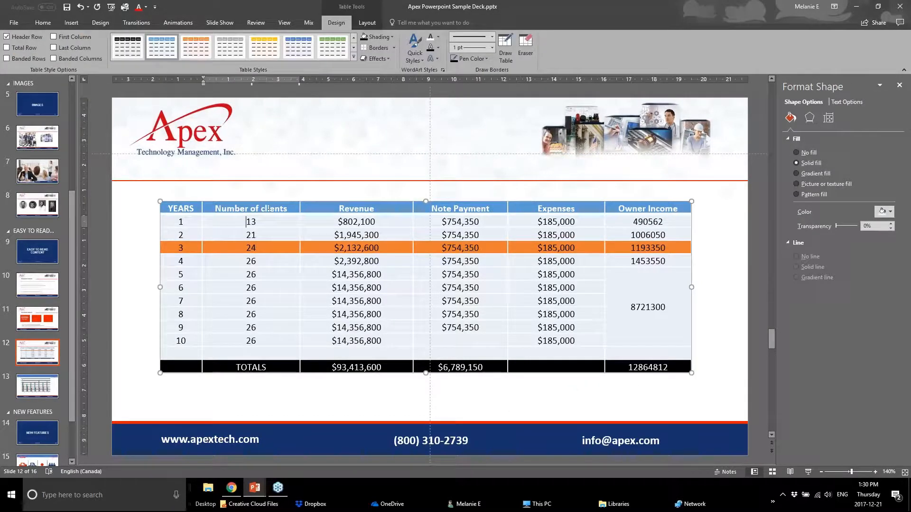
left_click_drag(268, 201, 255, 194)
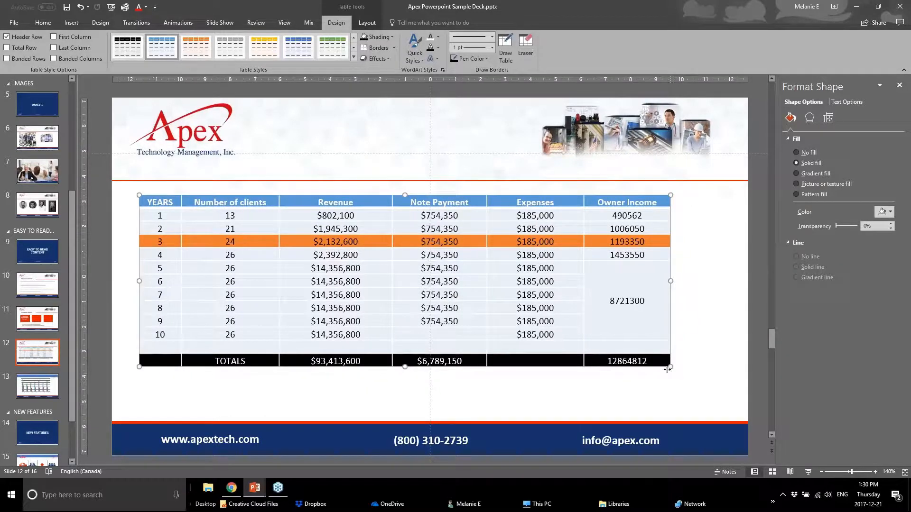
left_click_drag(670, 366, 704, 399)
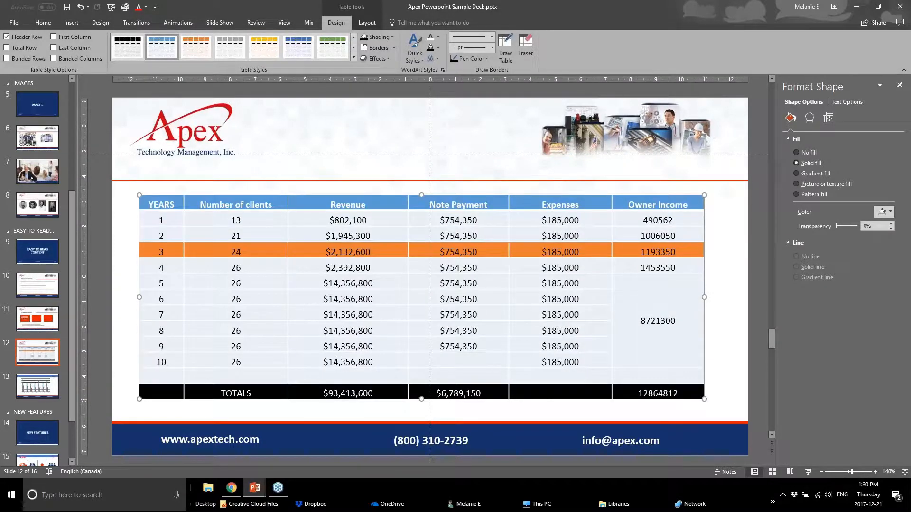
Center the text vertically in all cells between the header row and the TOTALS row.
left_click_drag(152, 220, 642, 376)
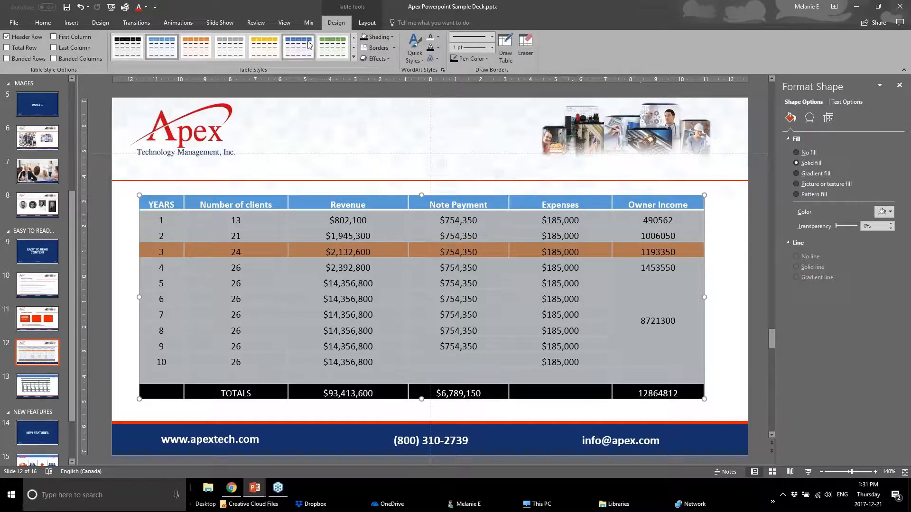
left_click(361, 28)
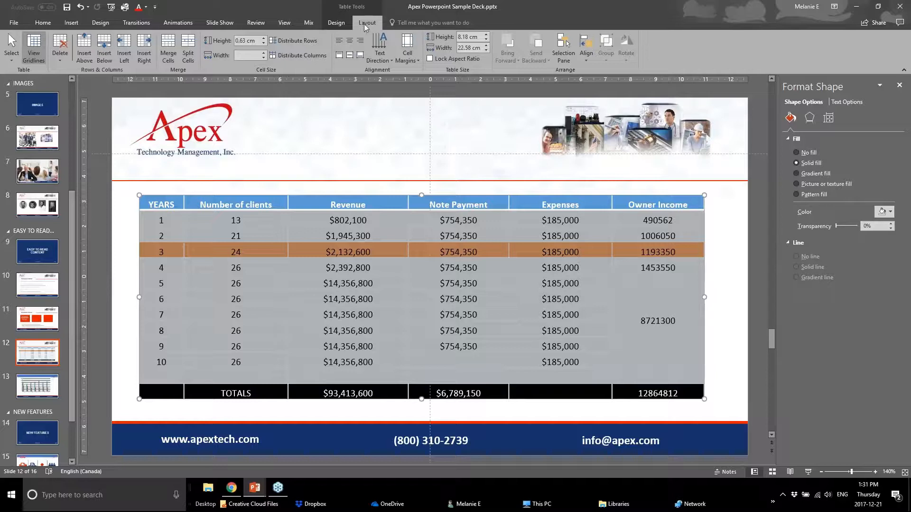
left_click(359, 57)
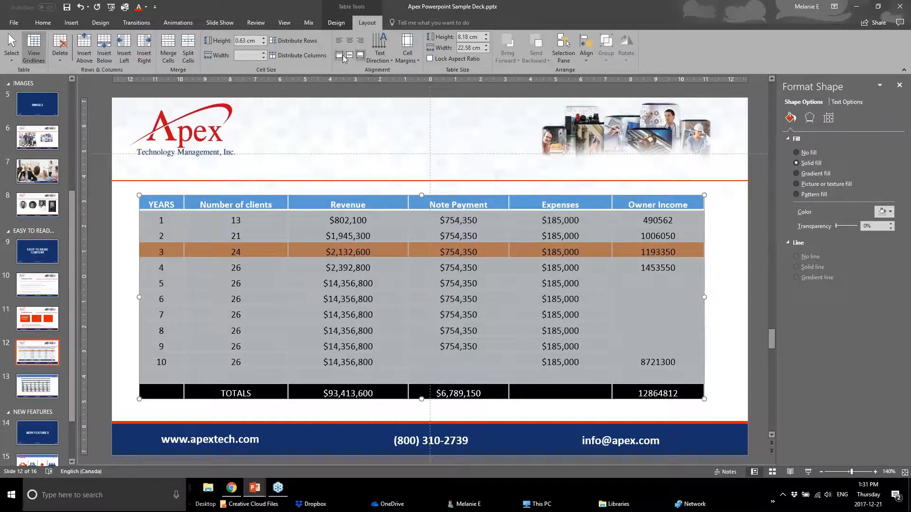
left_click(349, 57)
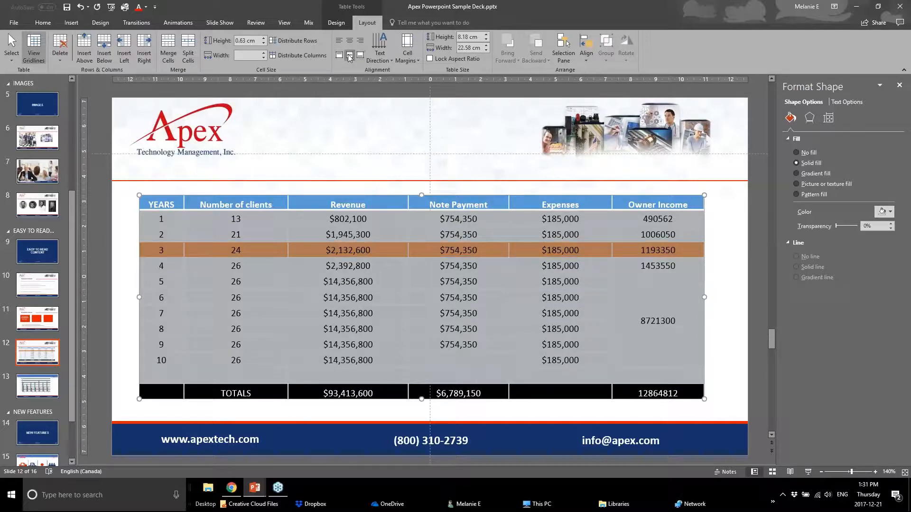
left_click(375, 283)
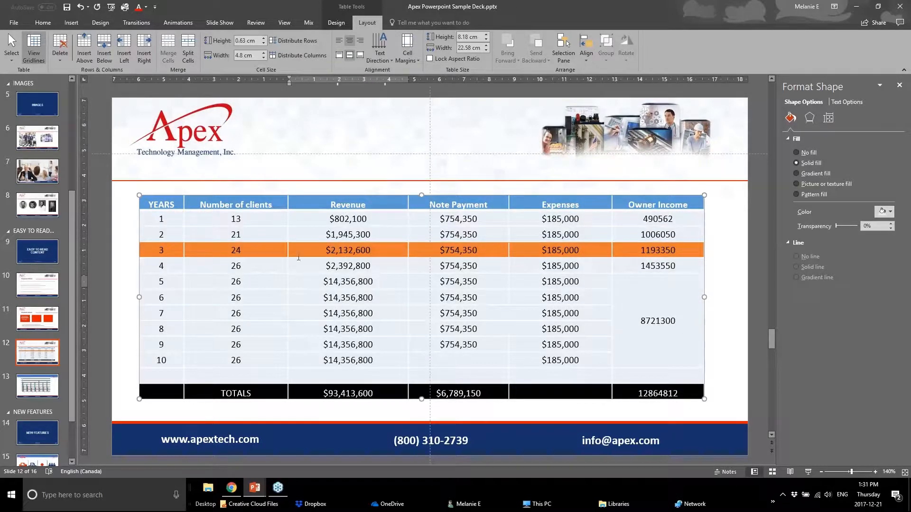
left_click(220, 235)
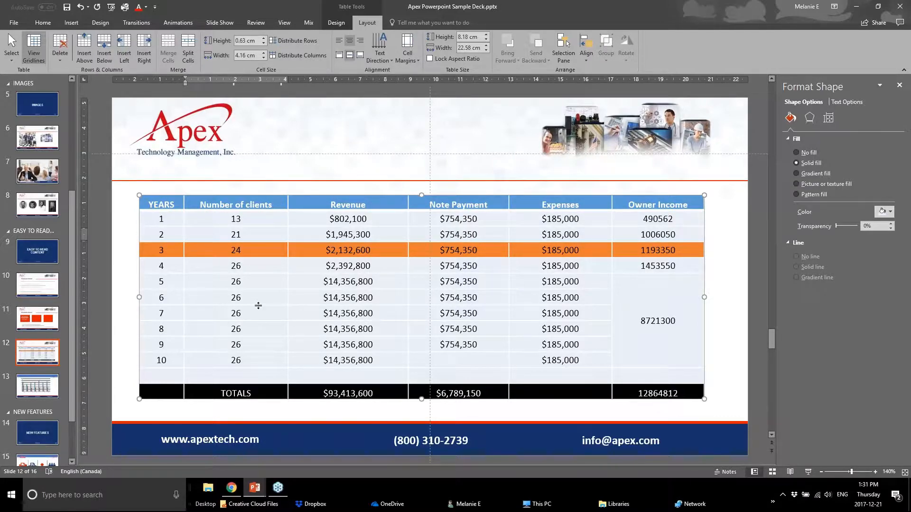
left_click(127, 297)
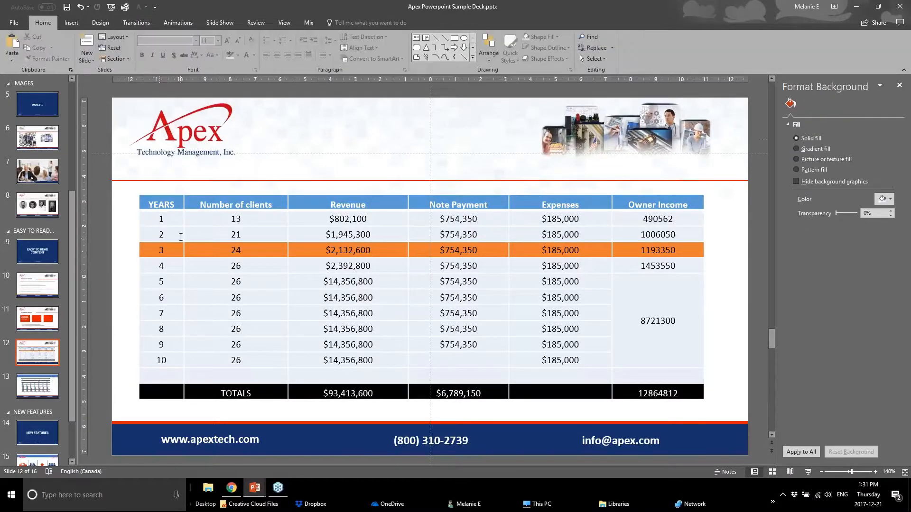
Add grey inside horizontal borders to the table rows between the header and TOTALS rows.
left_click_drag(171, 221, 670, 375)
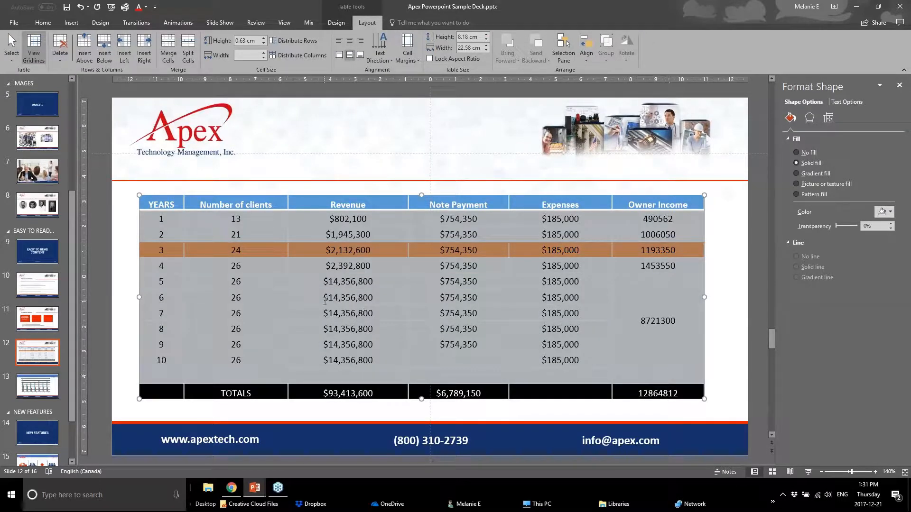
left_click(333, 25)
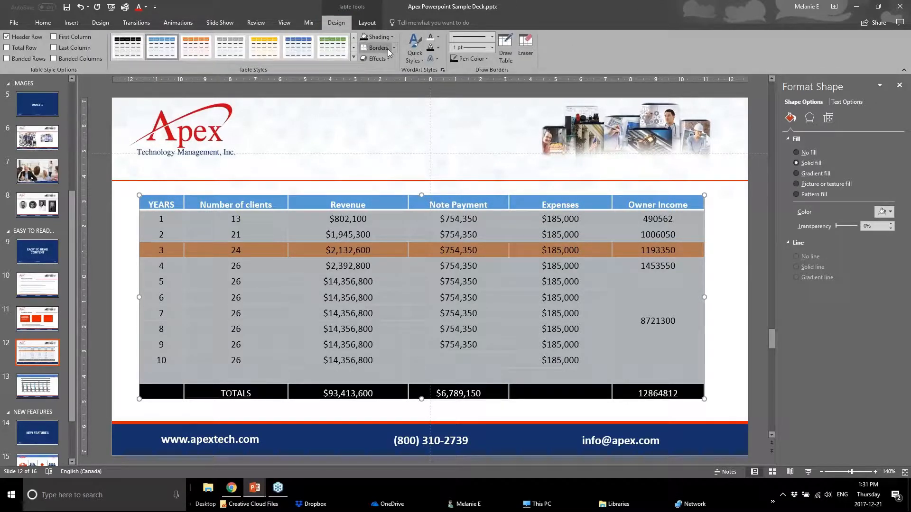
left_click(470, 59)
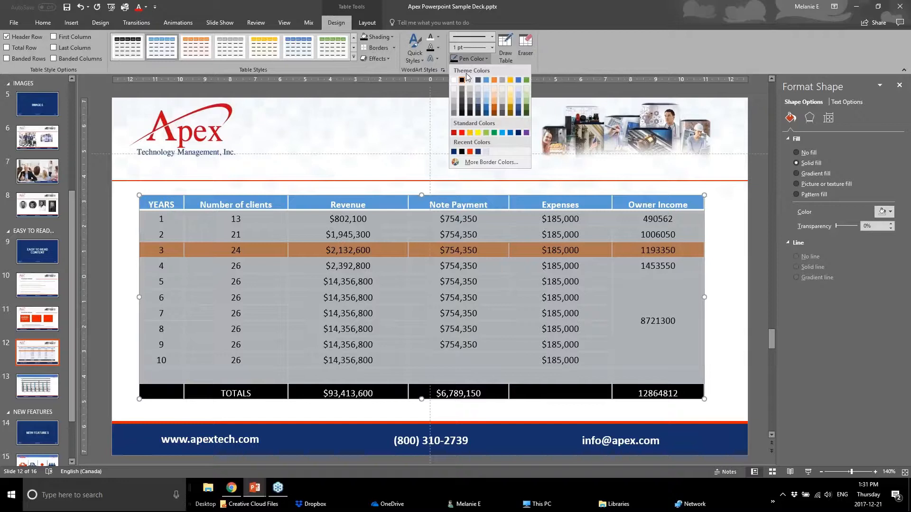
left_click(456, 110)
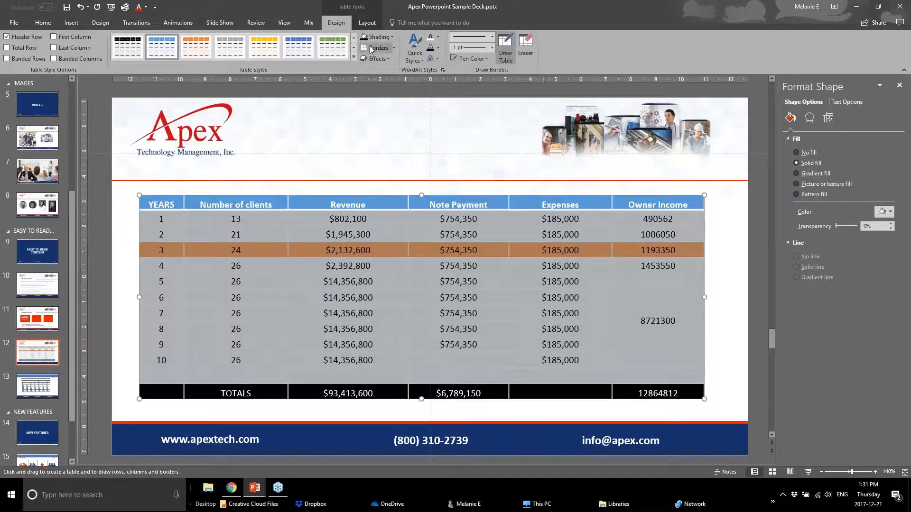
left_click(393, 48)
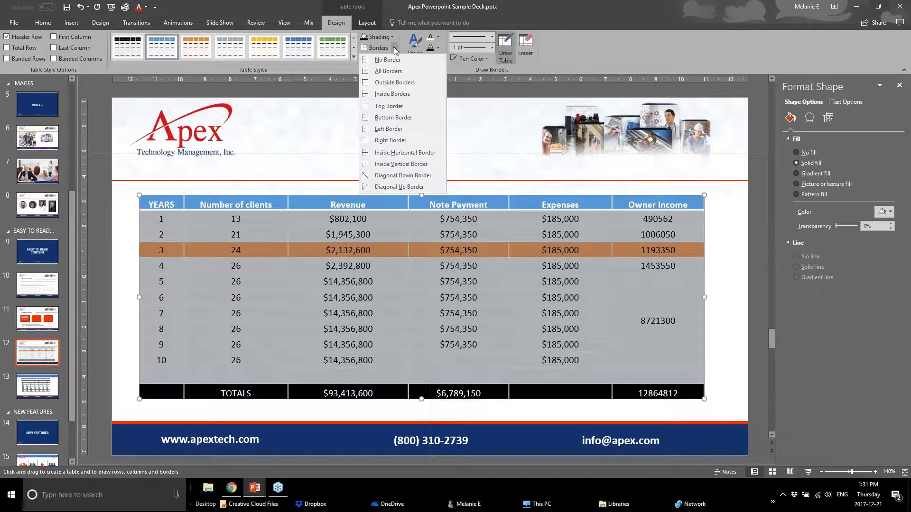
left_click(414, 153)
left_click(132, 306)
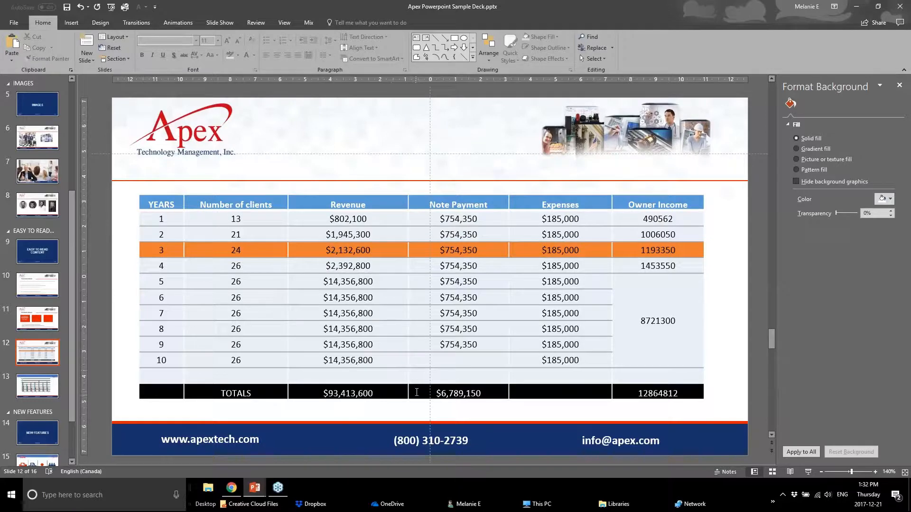
Try bottom vertical alignment on the cells between the header and TOTALS rows.
left_click(416, 392)
left_click_drag(152, 219, 676, 375)
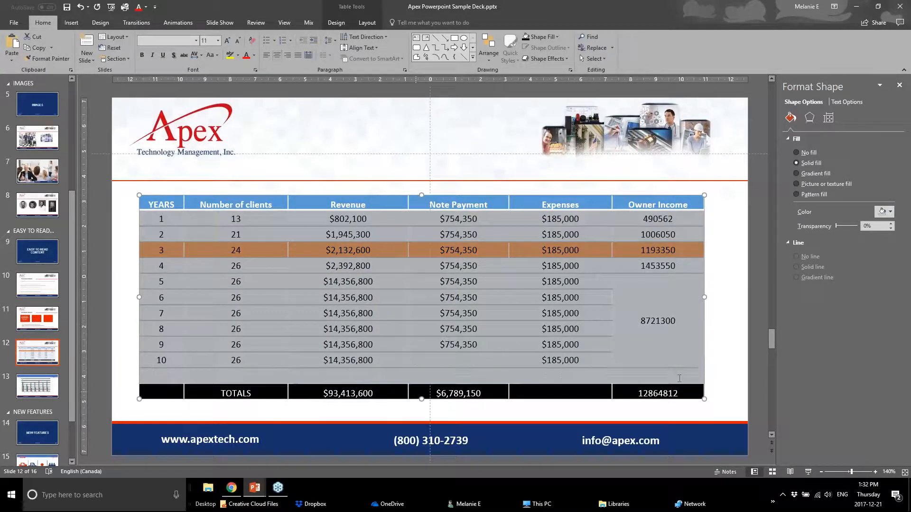
left_click(367, 23)
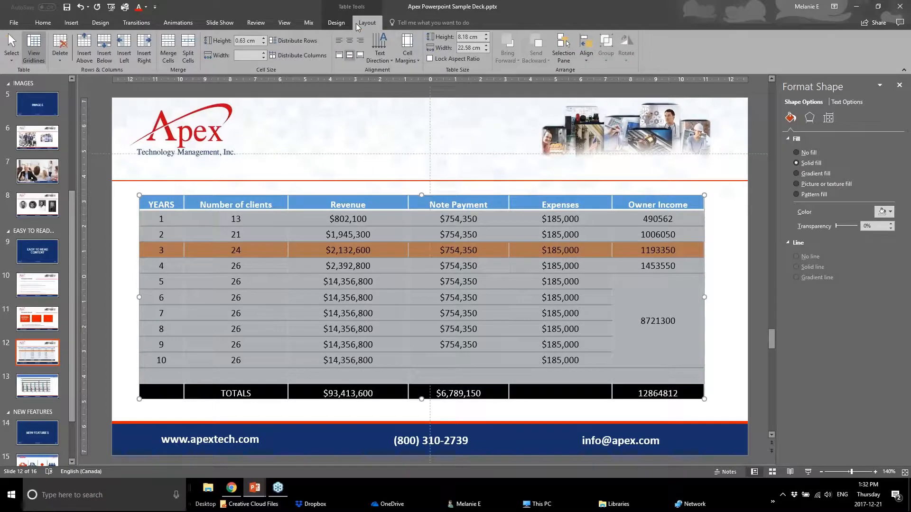
left_click(361, 55)
left_click(723, 359)
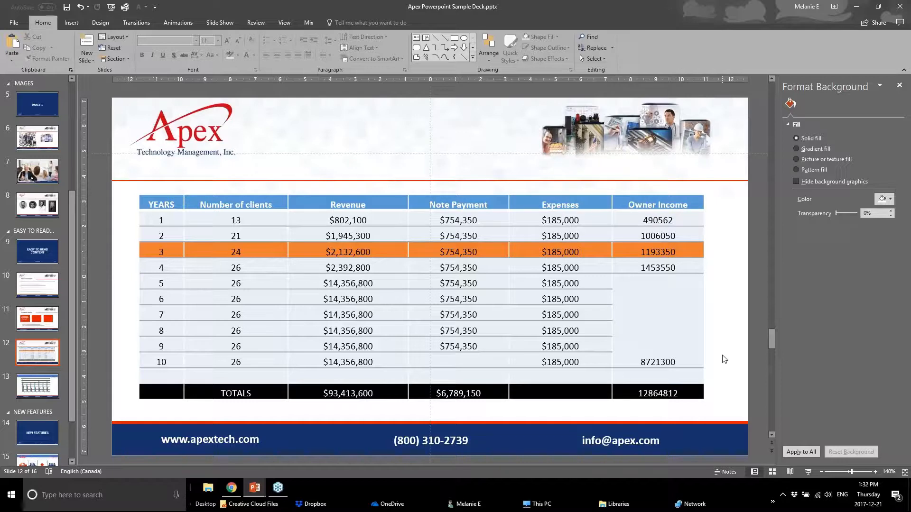
Return the cells between the header and TOTALS rows to centered vertical alignment.
double_click(665, 366)
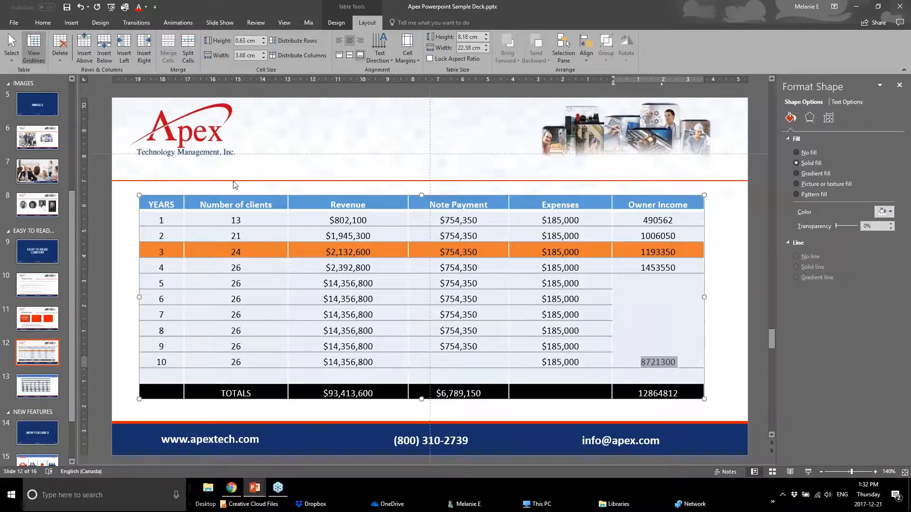
left_click_drag(162, 220, 663, 385)
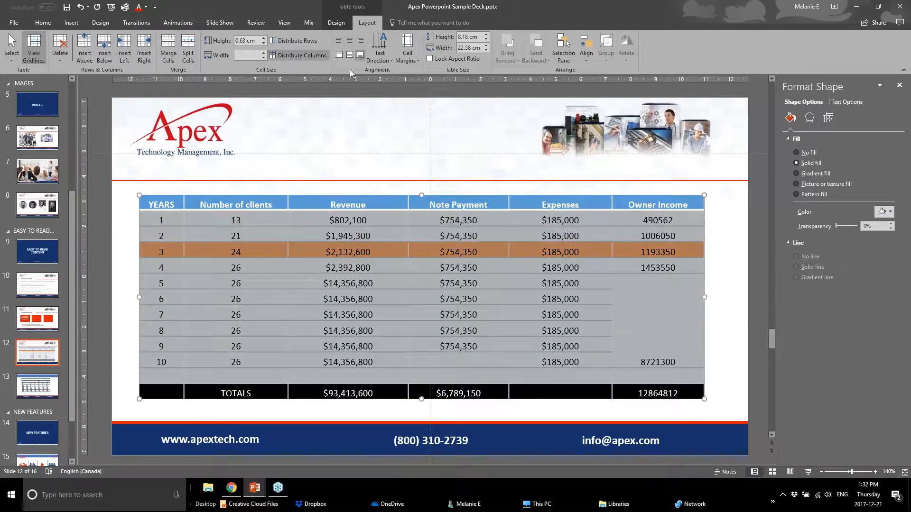
left_click(350, 58)
left_click(118, 334)
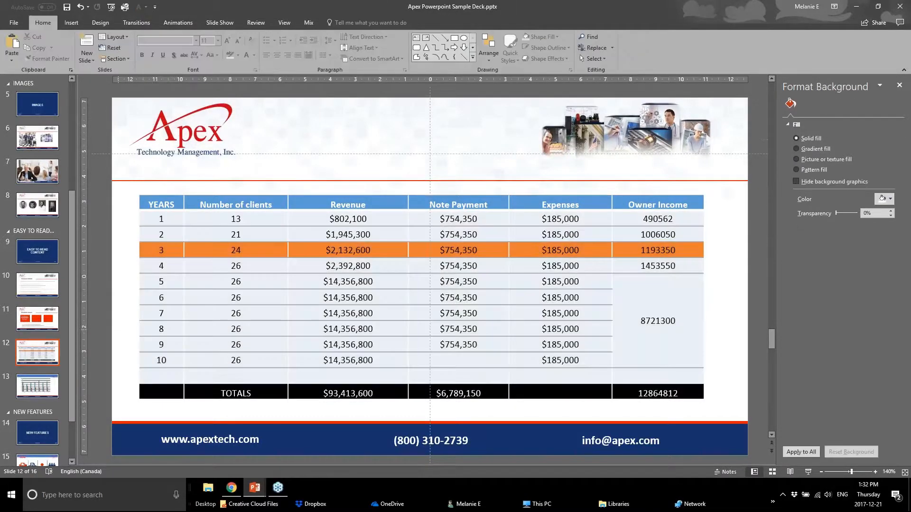
left_click(495, 338)
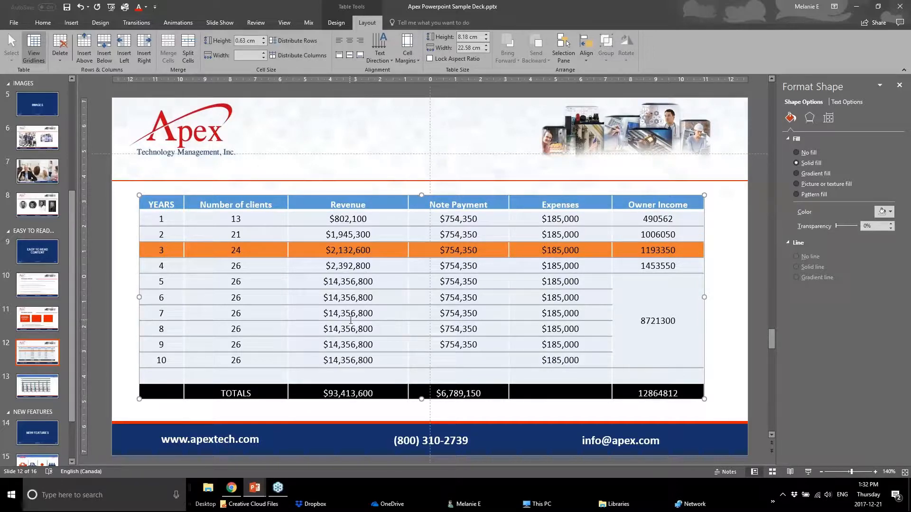
Apply the Office Theme "Empty -no title" layout to slide 13 and center the chart horizontally on the slide.
left_click(41, 390)
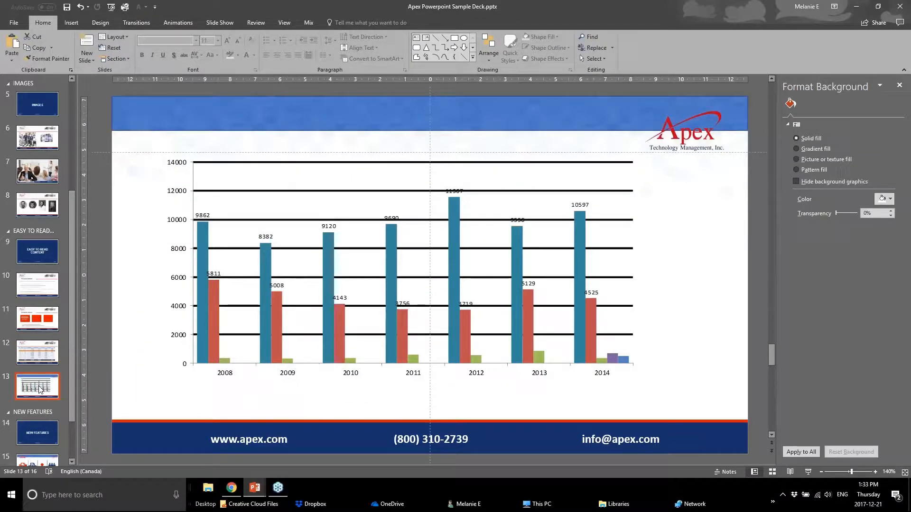
left_click(338, 333)
left_click(27, 381)
right_click(27, 381)
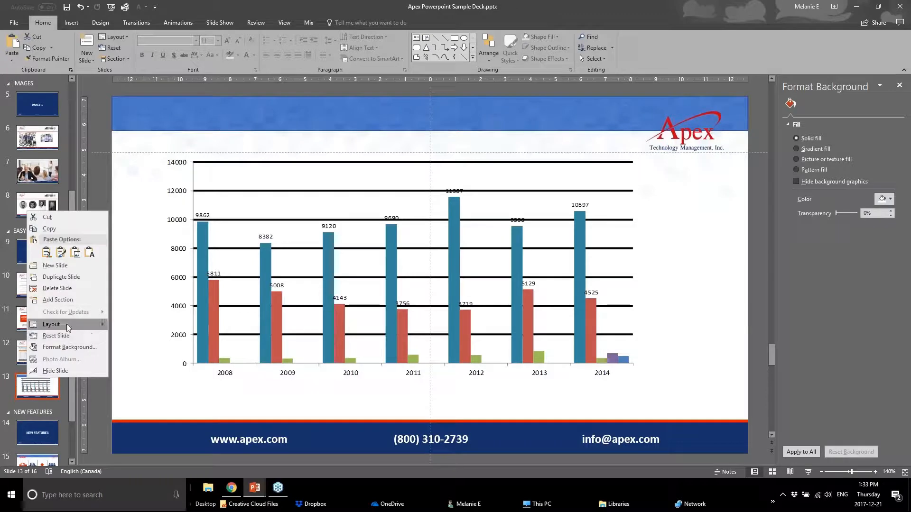
mouse_move(66, 323)
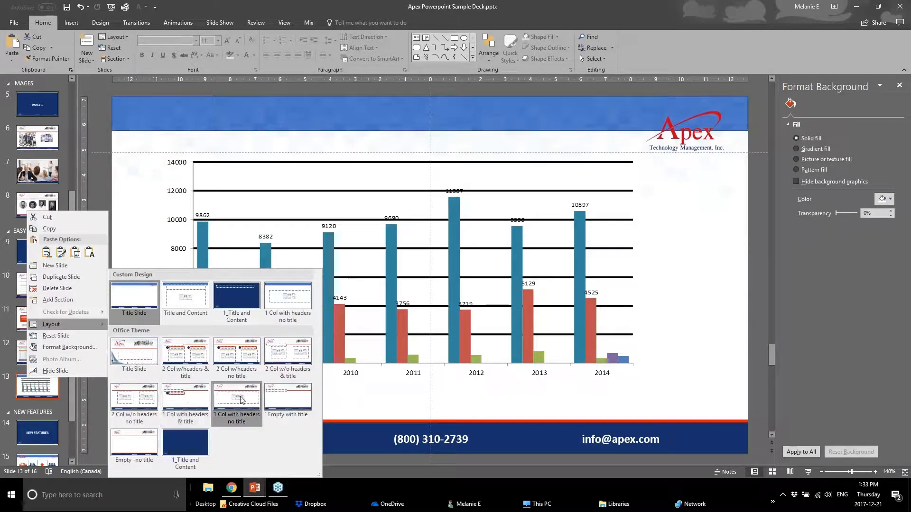
left_click(115, 448)
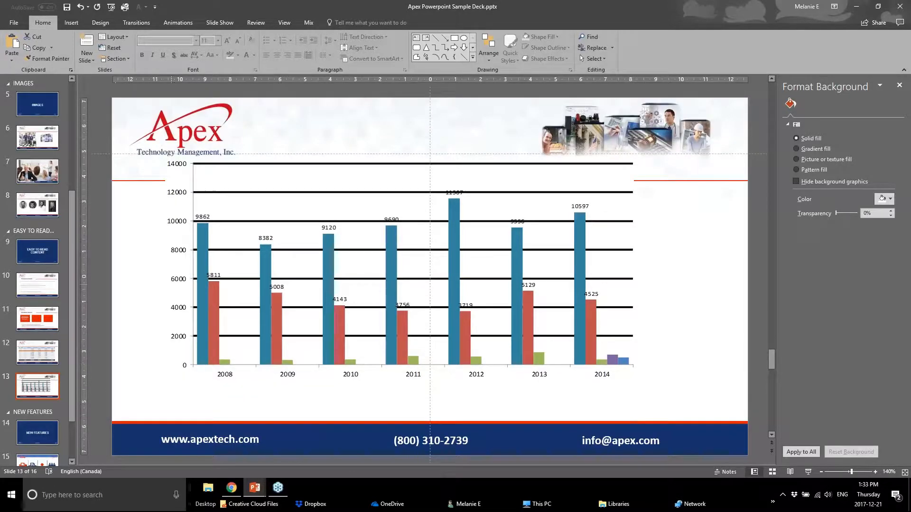
left_click_drag(338, 304, 412, 293)
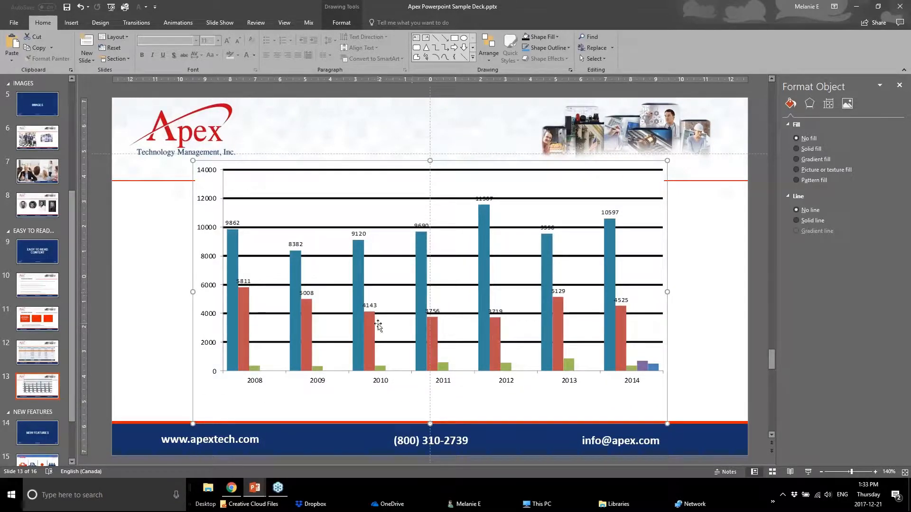
left_click_drag(361, 307, 324, 335)
Open the embedded chart for editing, look through its Ark1, Ark2 and Ark3 sheets, and return to Diagram1.
double_click(324, 336)
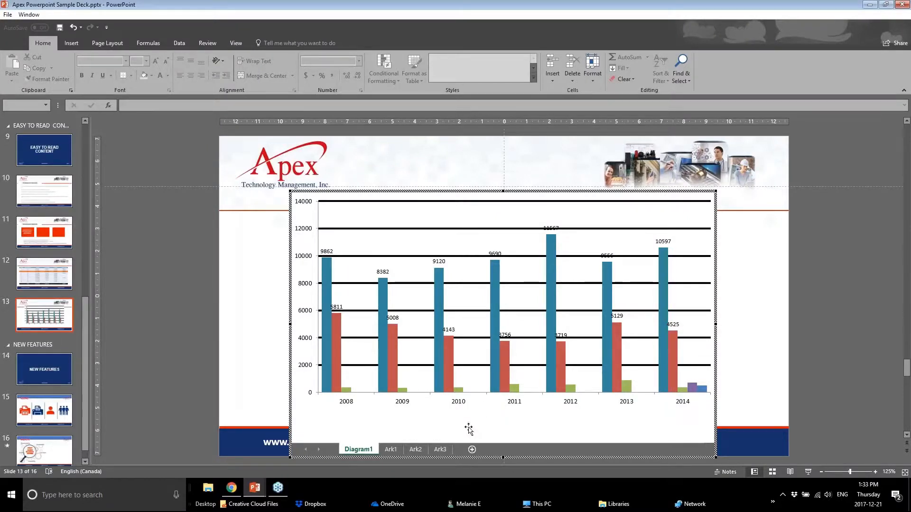
left_click(387, 456)
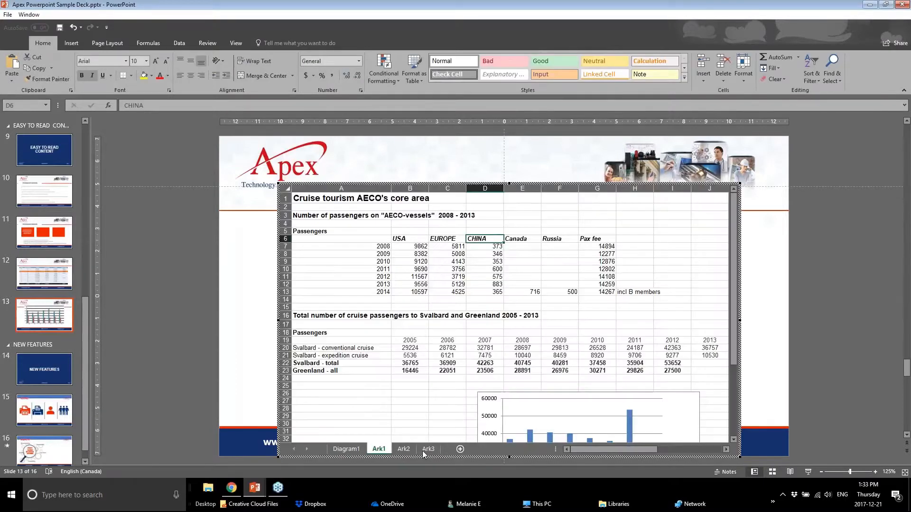
left_click(408, 454)
left_click(424, 453)
left_click(356, 463)
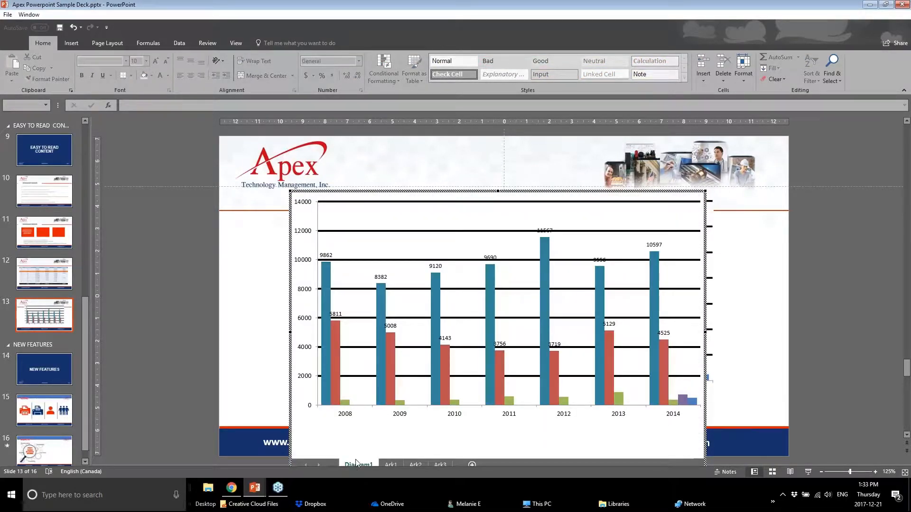
Remove the data labels from the red and blue column series in the chart.
left_click(326, 285)
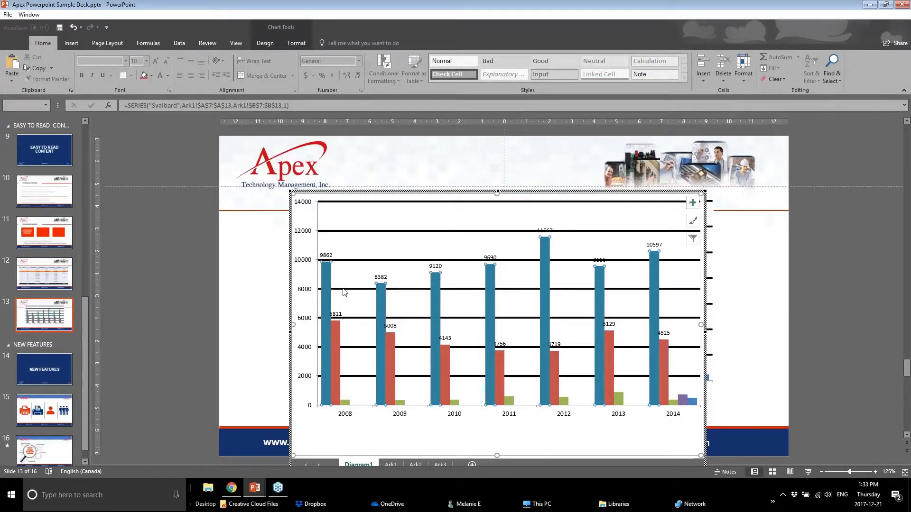
left_click(395, 327)
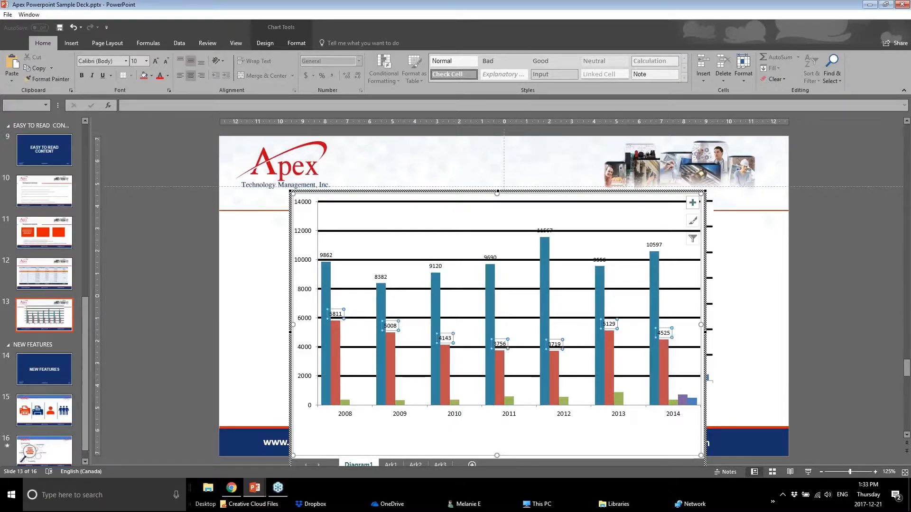
left_click(395, 283)
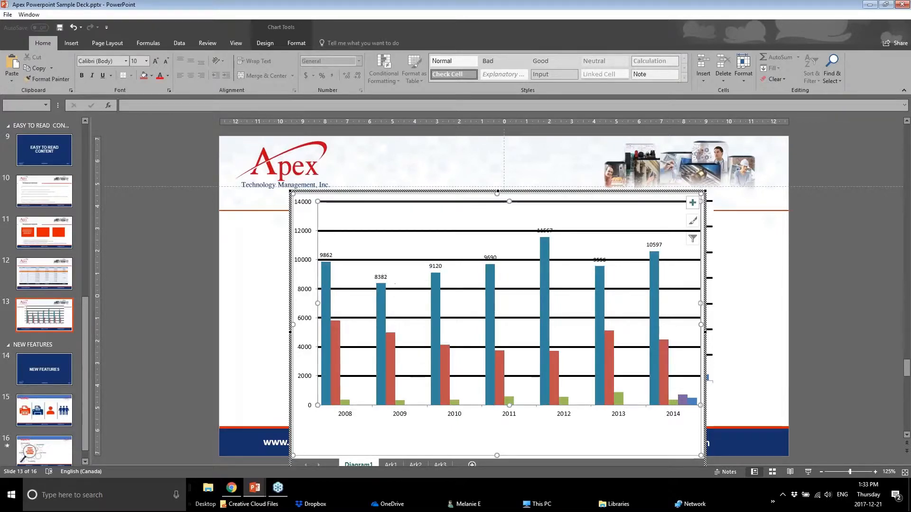
left_click(381, 277)
key("Delete")
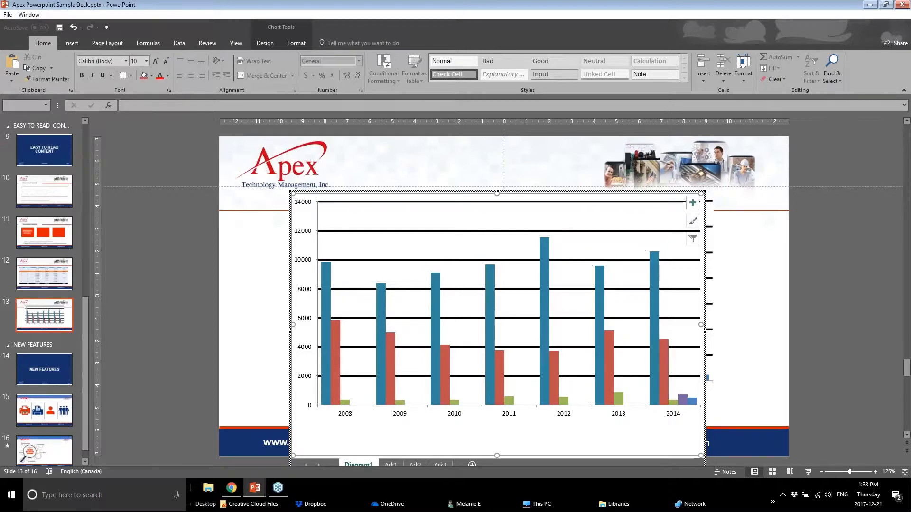
Review the chart's source data on the Ark1 sheet, then leave chart editing from Diagram1.
left_click(391, 464)
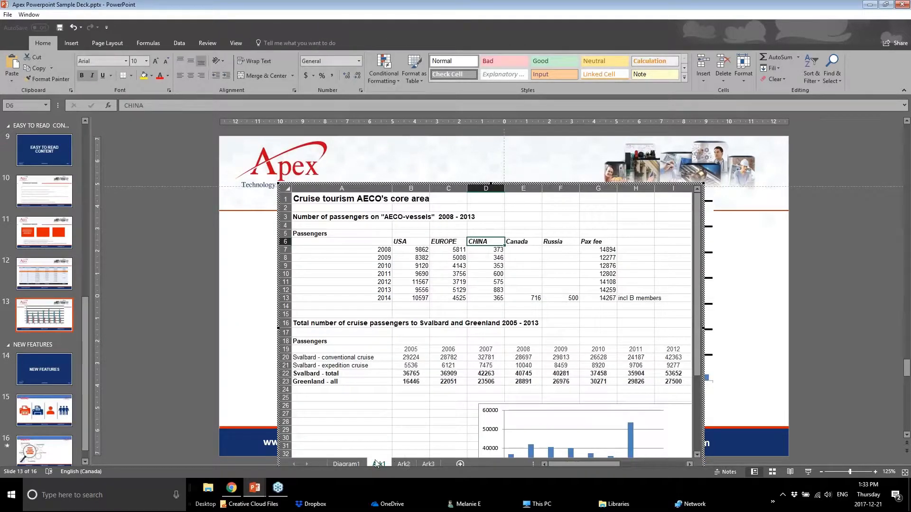
left_click(347, 464)
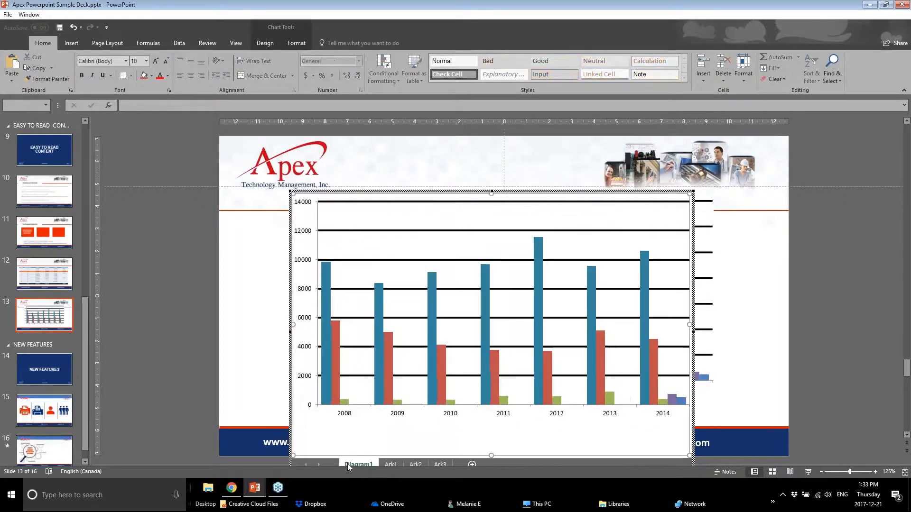
left_click(221, 361)
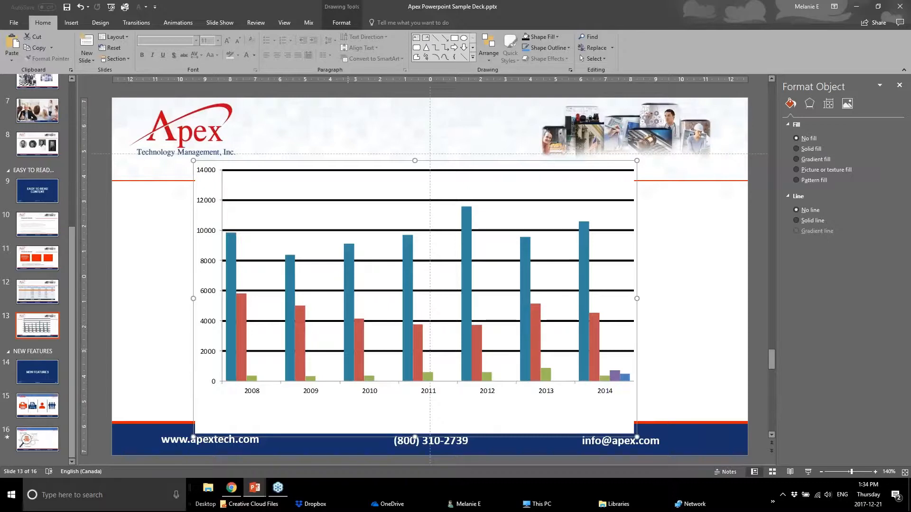
Move the chart down so that it starts just below the red header line.
left_click_drag(421, 342, 427, 360)
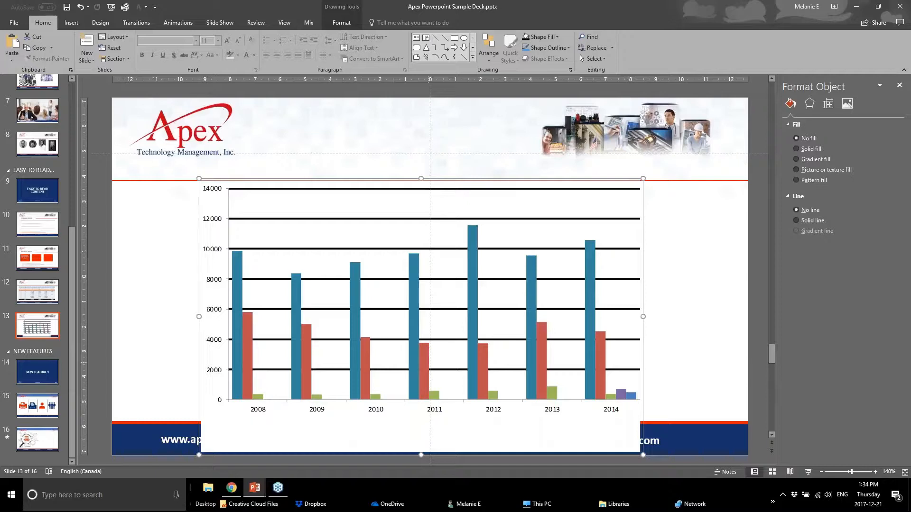
left_click(730, 313)
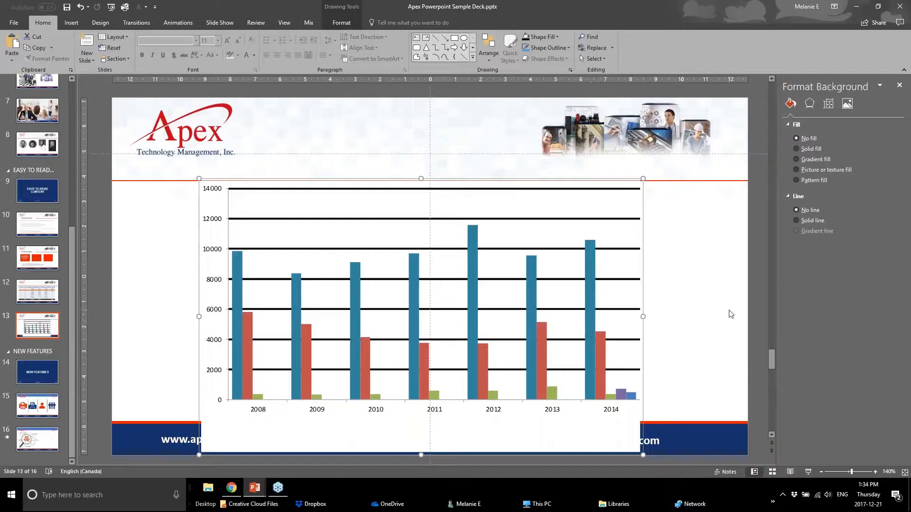
left_click(500, 305)
Open the chart for editing and recolor its horizontal gridlines light grey.
double_click(637, 218)
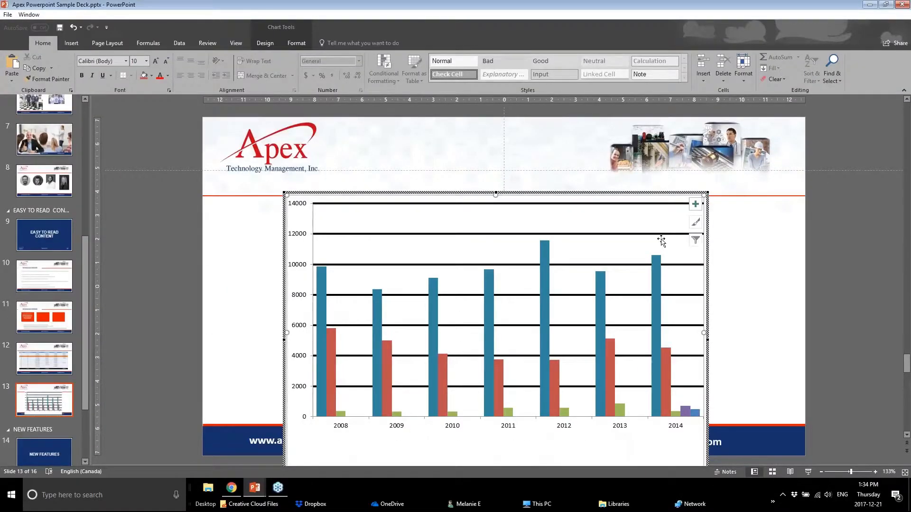
left_click(674, 234)
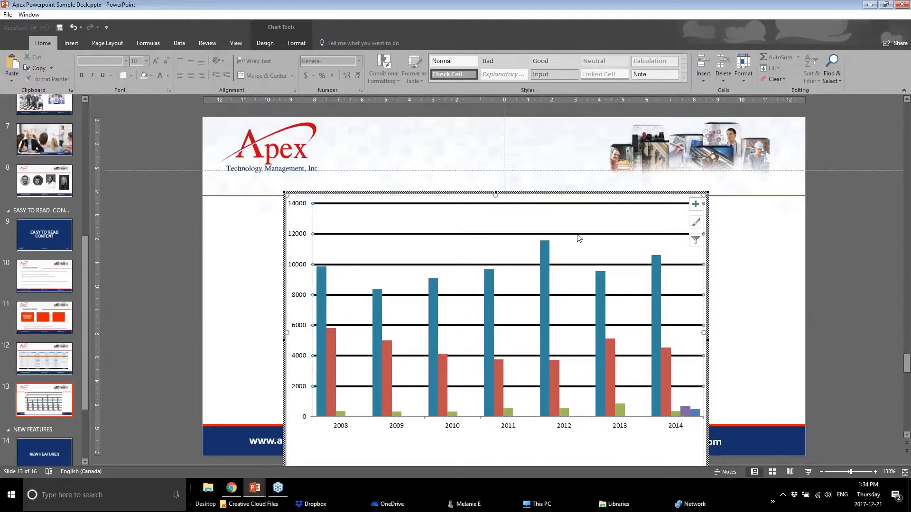
left_click(69, 44)
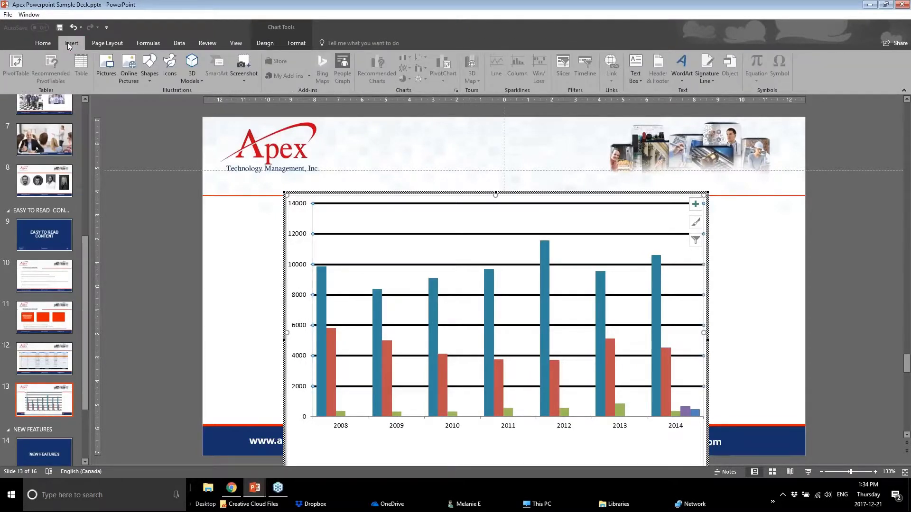
left_click(46, 43)
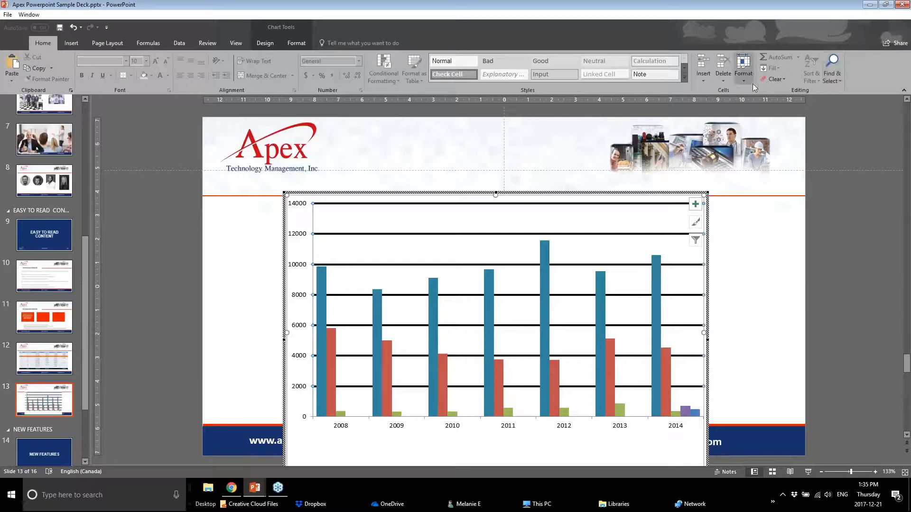
right_click(608, 233)
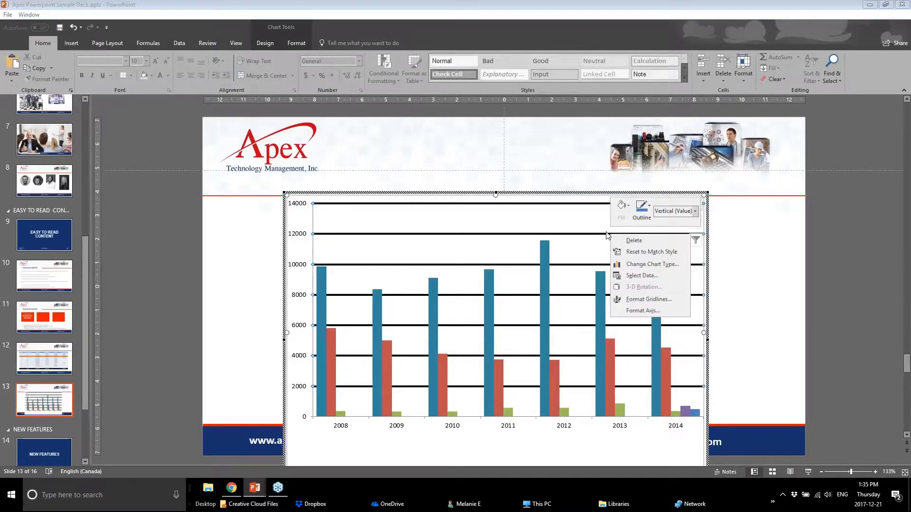
left_click(643, 215)
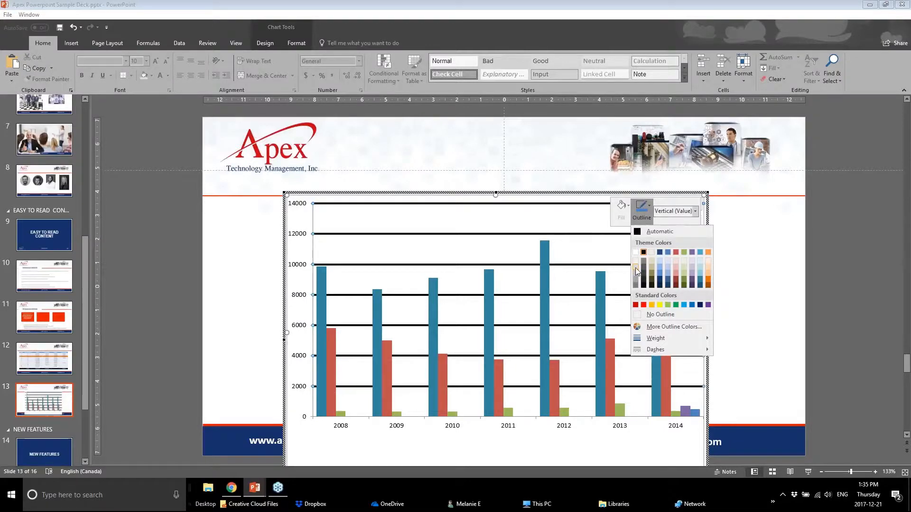
left_click(636, 268)
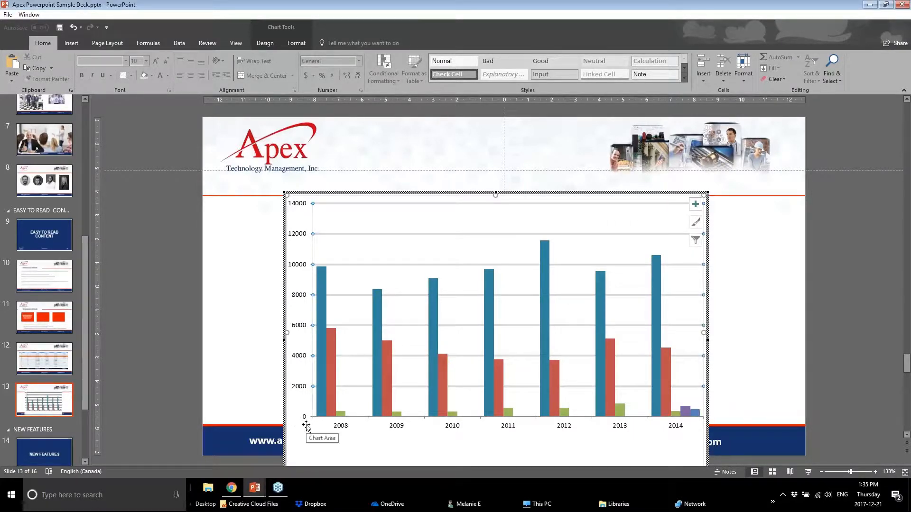
Add data labels to the blue column series and delete the chart's vertical value axis.
left_click(330, 278)
right_click(326, 280)
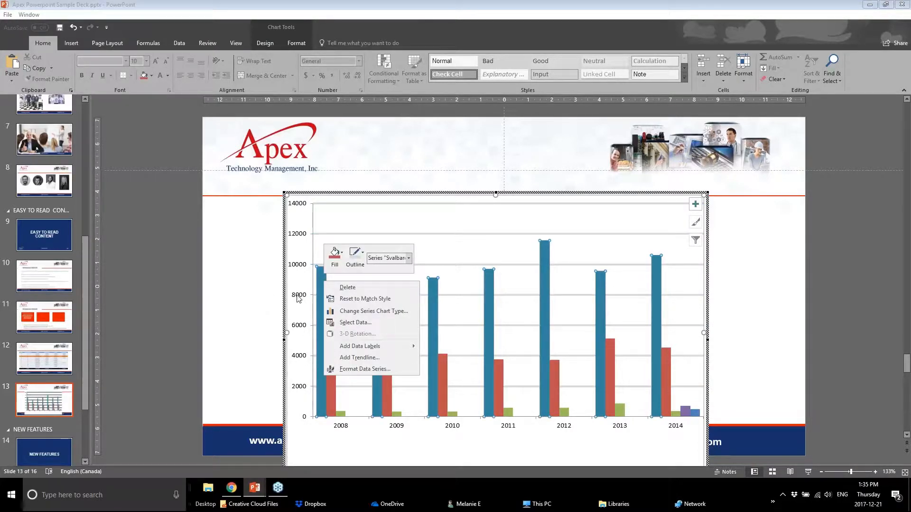
right_click(321, 277)
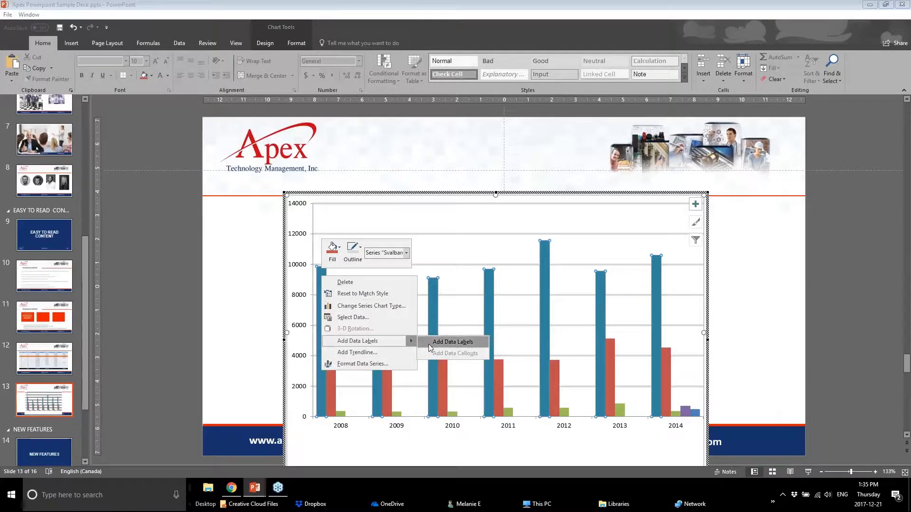
left_click(428, 343)
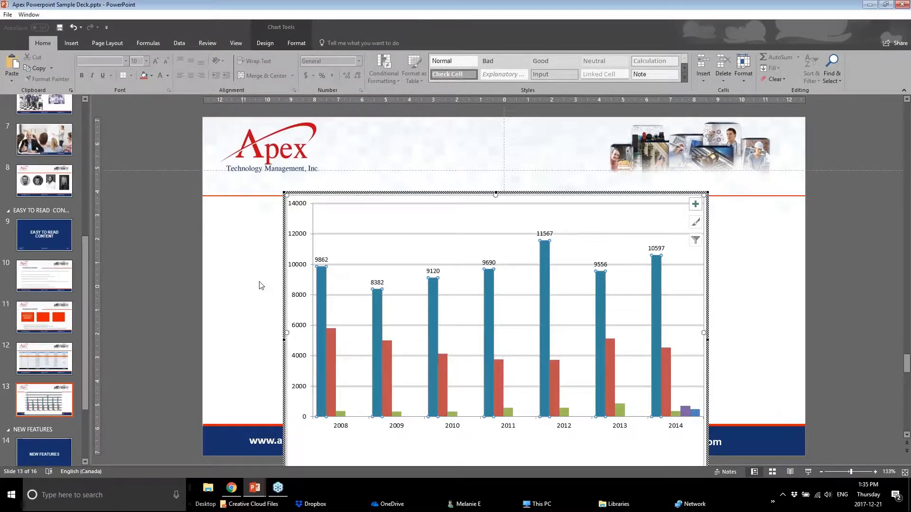
left_click(294, 266)
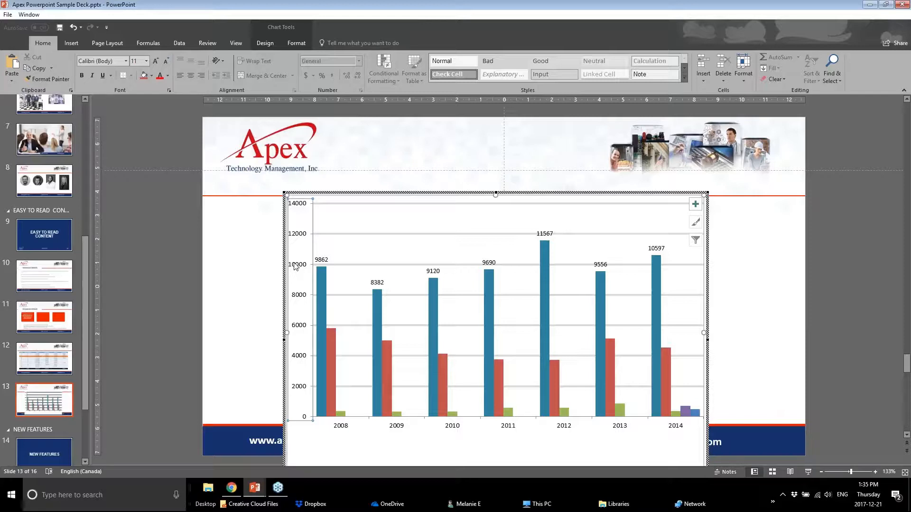
key("Delete")
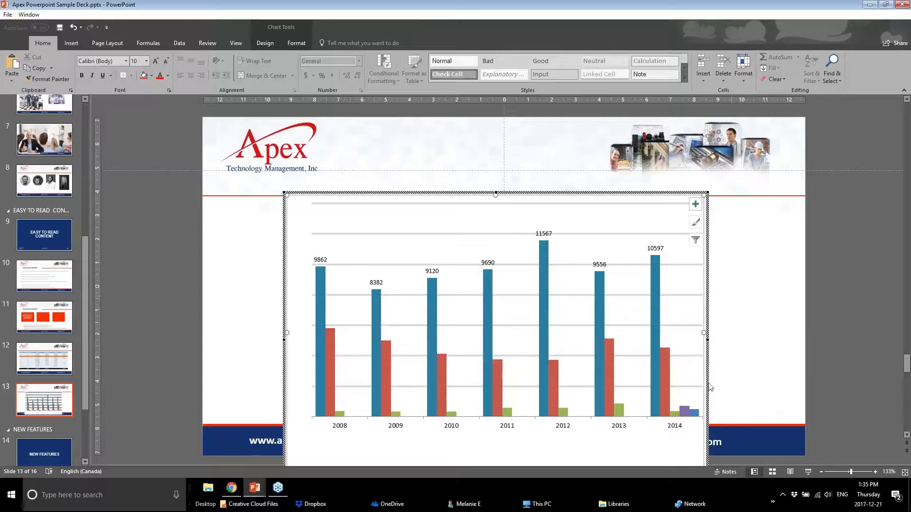
Inspect the blue and red series and the formatting options of the horizontal year axis.
left_click(655, 339)
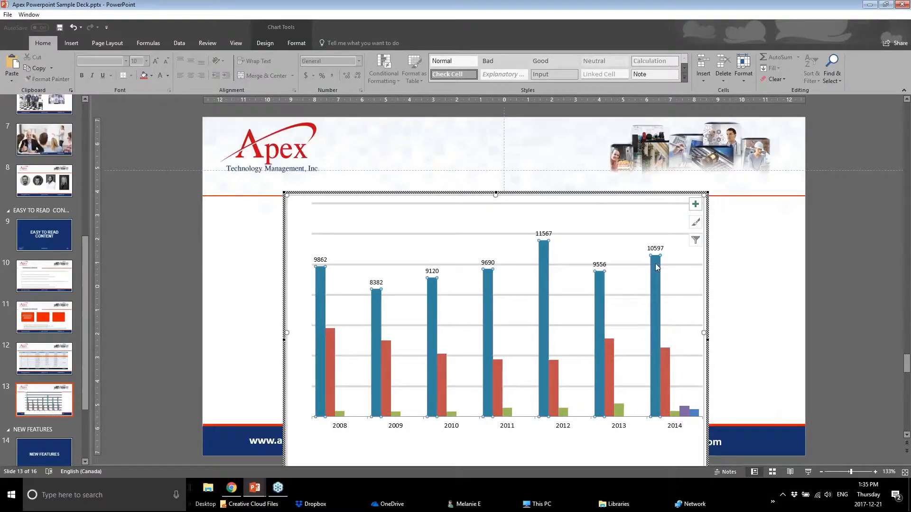
left_click(608, 353)
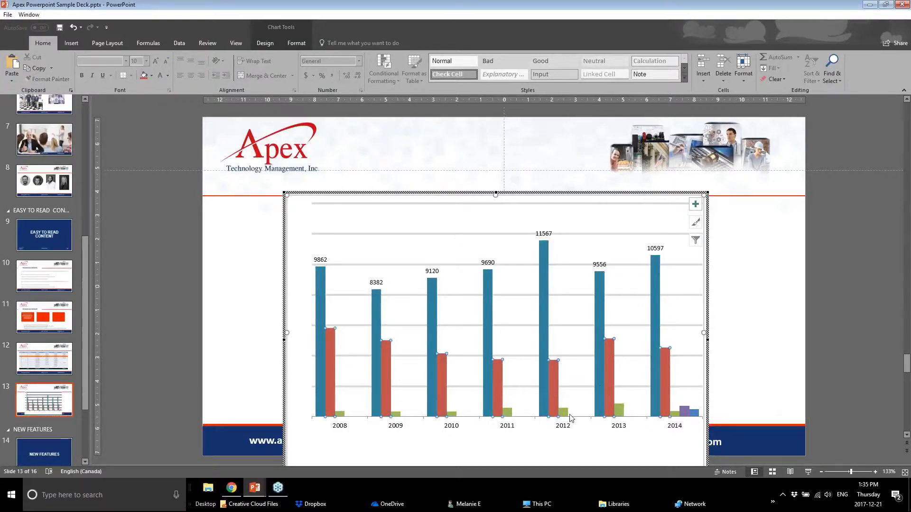
left_click(568, 431)
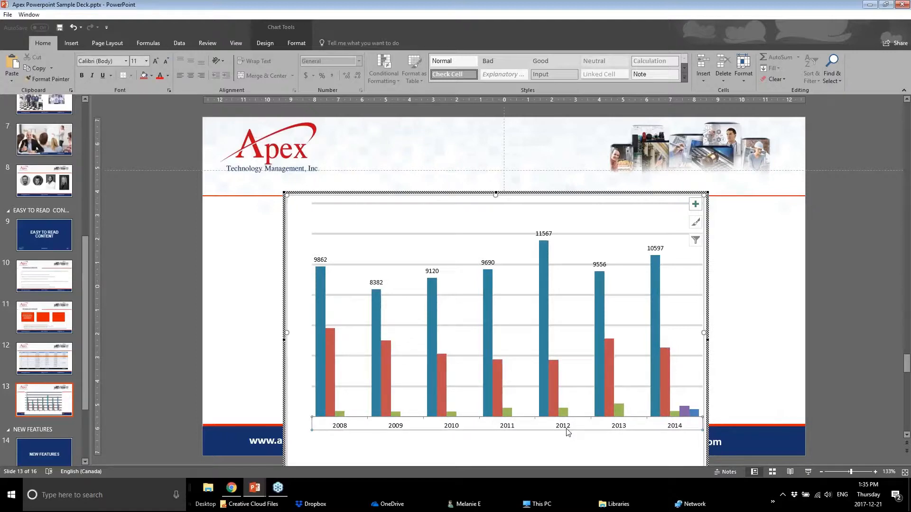
double_click(567, 432)
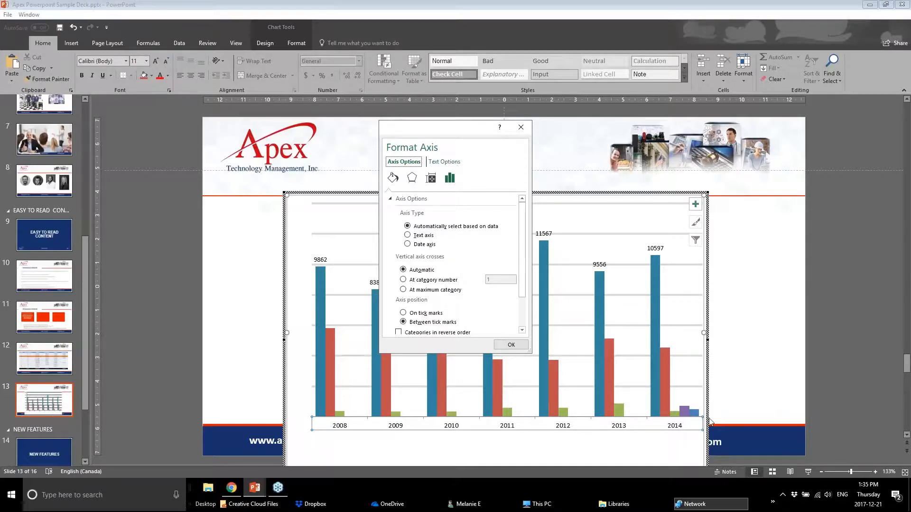
left_click(511, 345)
Leave chart editing and shrink the chart to fit between the red header line and the footer.
left_click(792, 299)
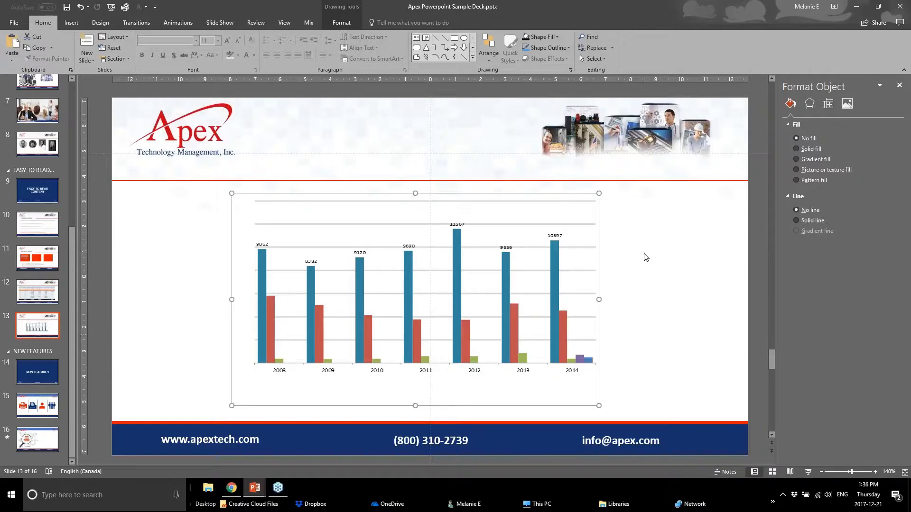
left_click(185, 298)
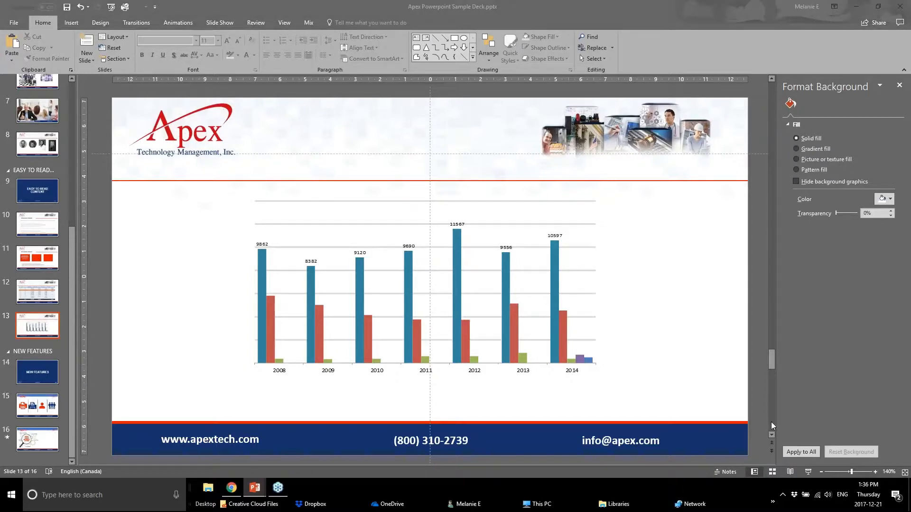
Switch to the Apex MS Powerpoint Webinar December 2017 v1 presentation and go to its New 2016 Features slide.
left_click(44, 379)
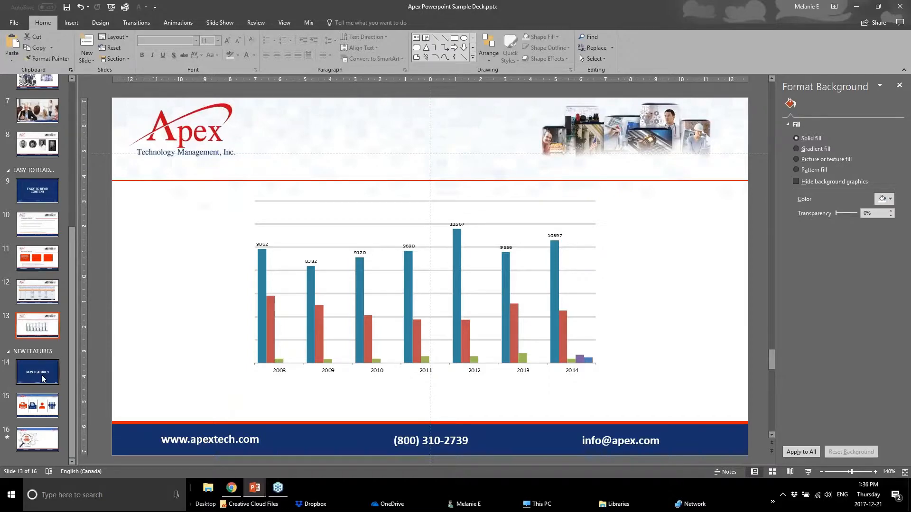
left_click(255, 495)
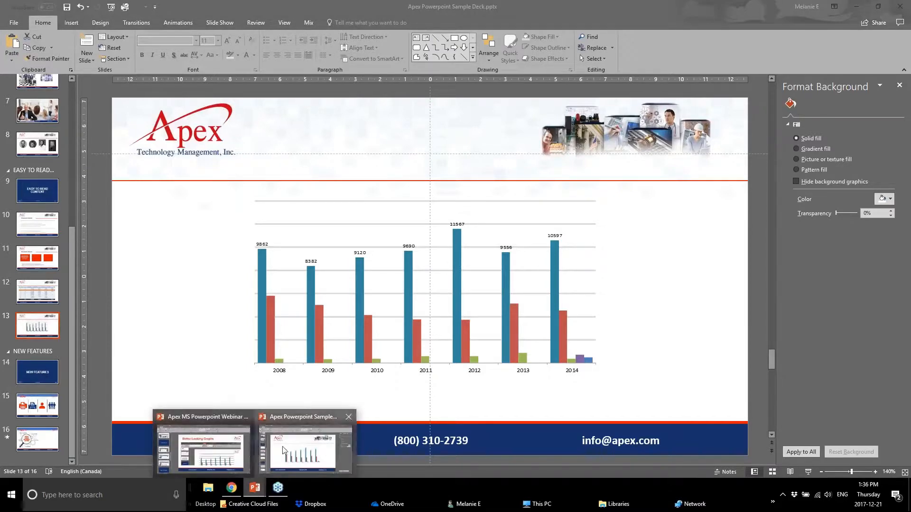
left_click(223, 454)
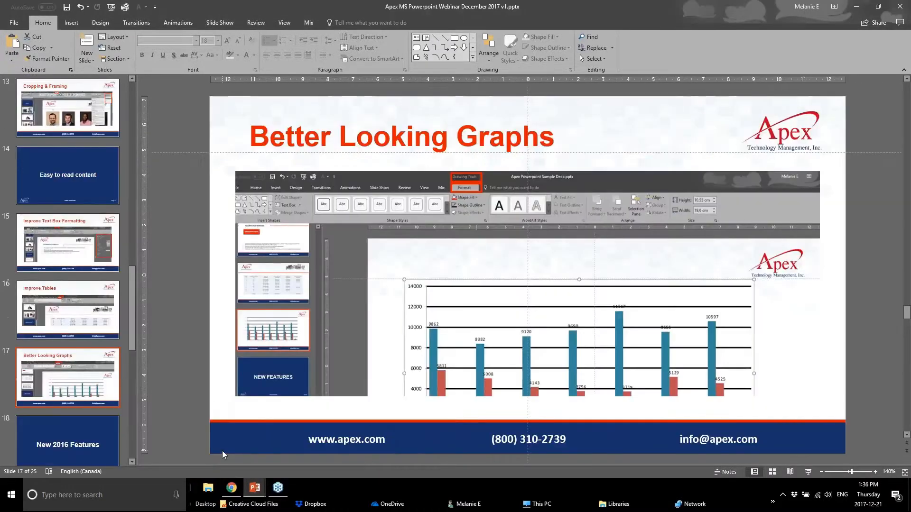
left_click(88, 404)
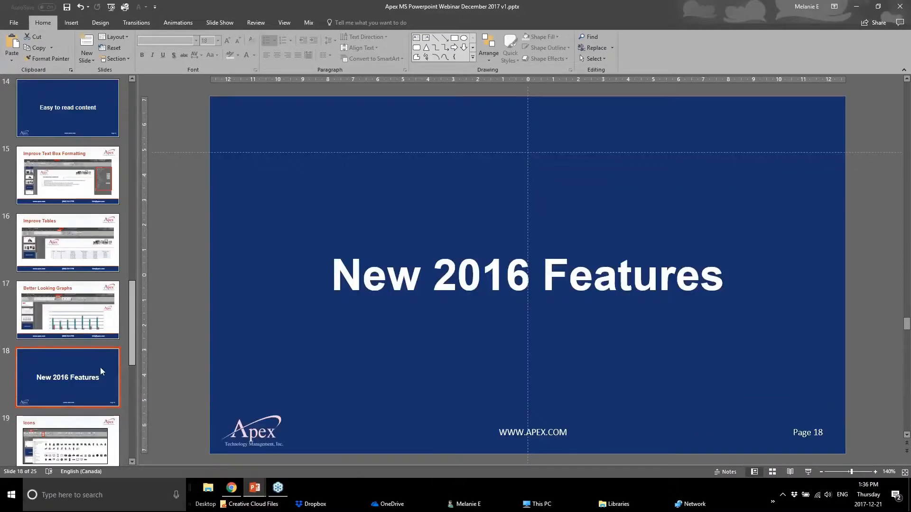
Start the webinar deck's slide show from the beginning and advance through the New 2016 Features slide to the Icons slide.
left_click(111, 7)
scroll(189, 306, "down", 12)
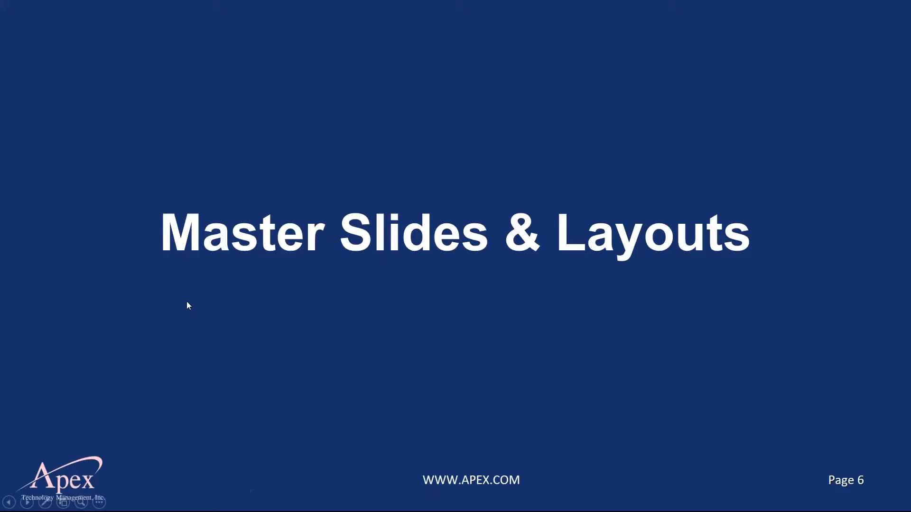
scroll(188, 306, "down", 1)
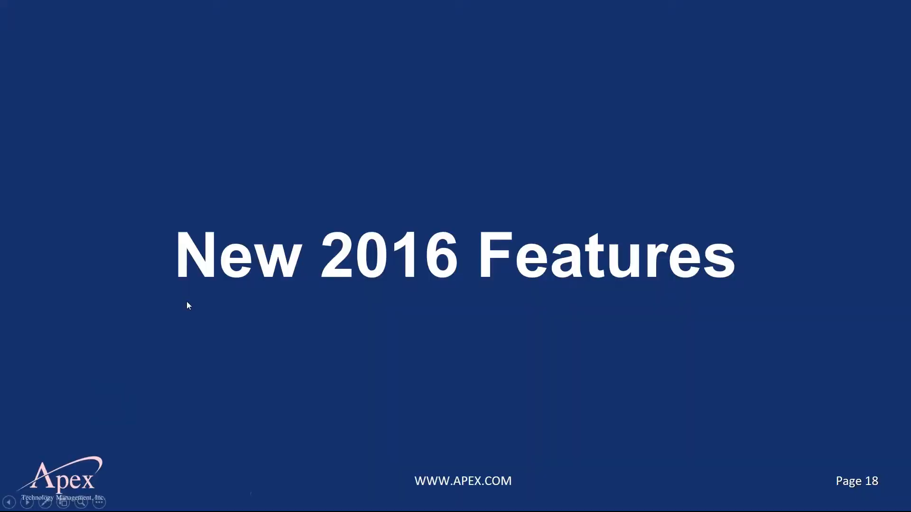
scroll(188, 306, "down", 1)
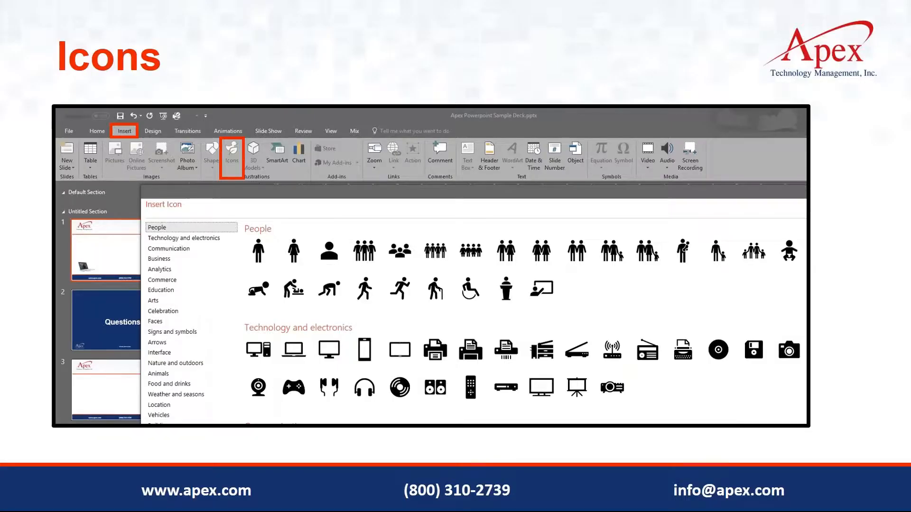